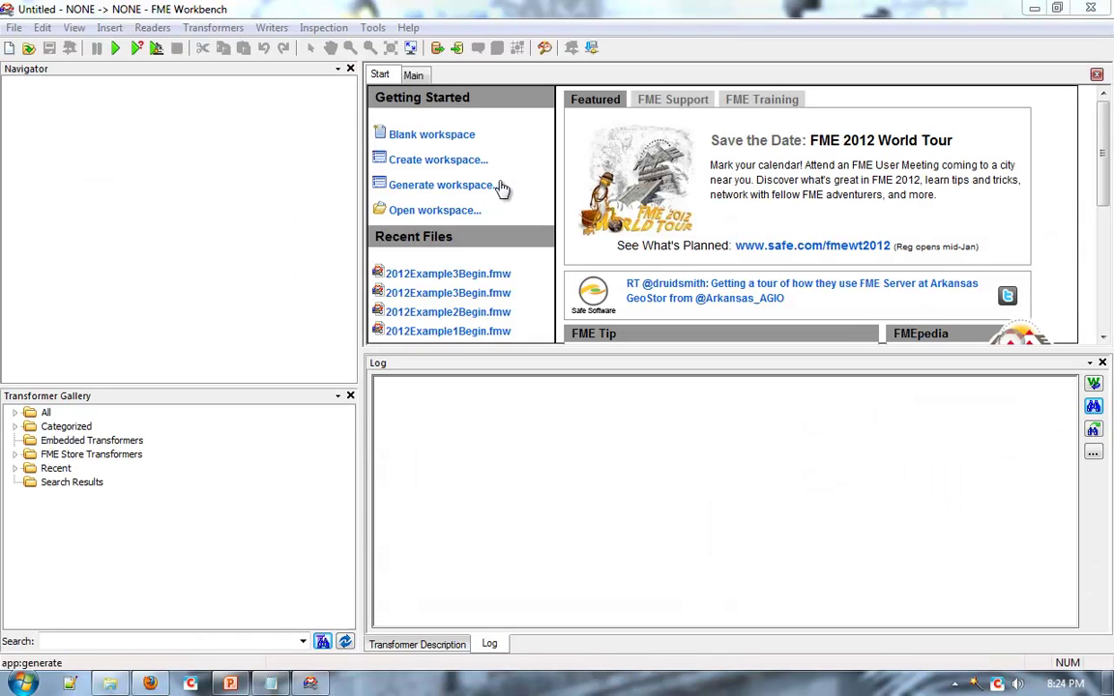
Start a generated workspace with a MapInfo TAB reader on city_parks.tab.
left_click(433, 184)
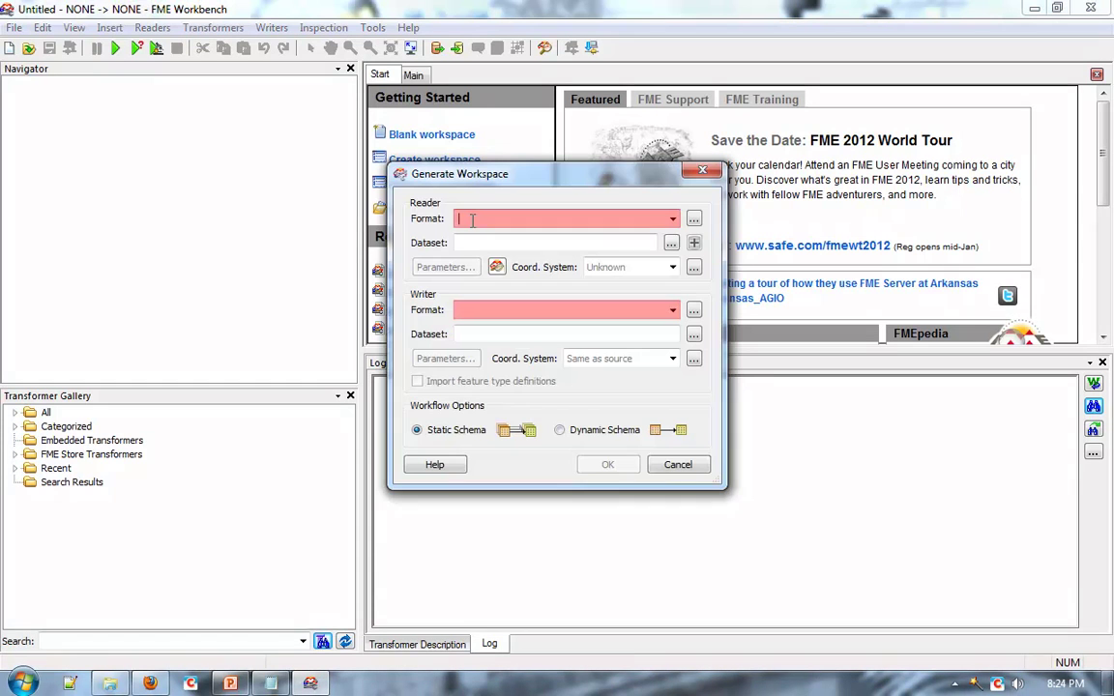
type("MapInfo TAB")
key("Tab")
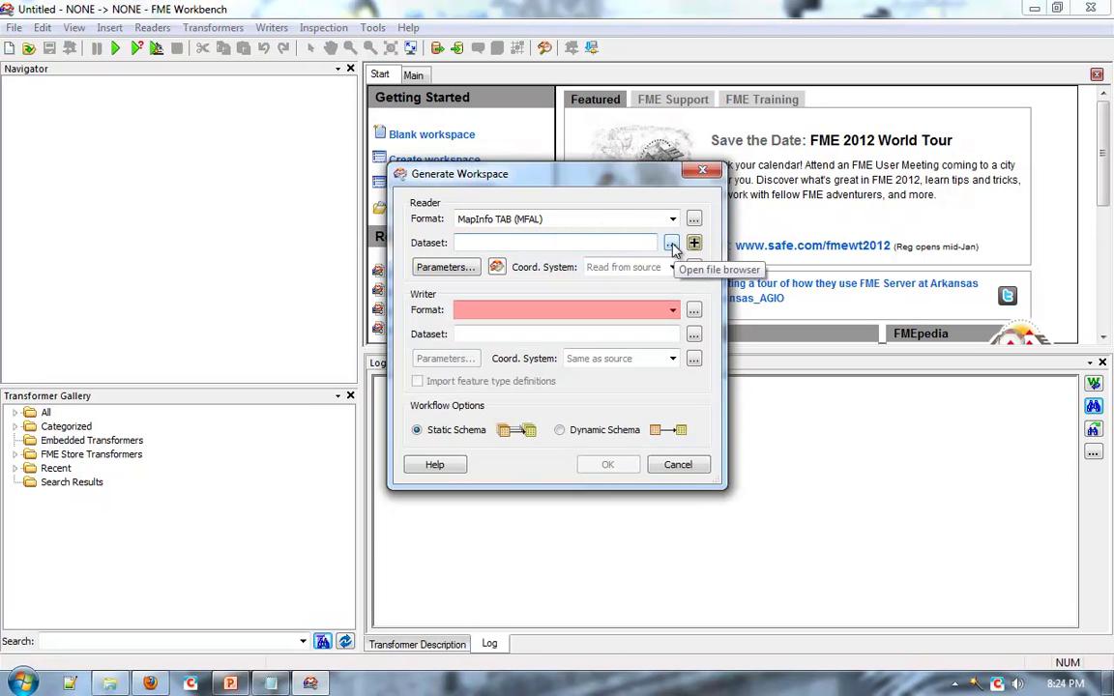
left_click(672, 243)
double_click(592, 161)
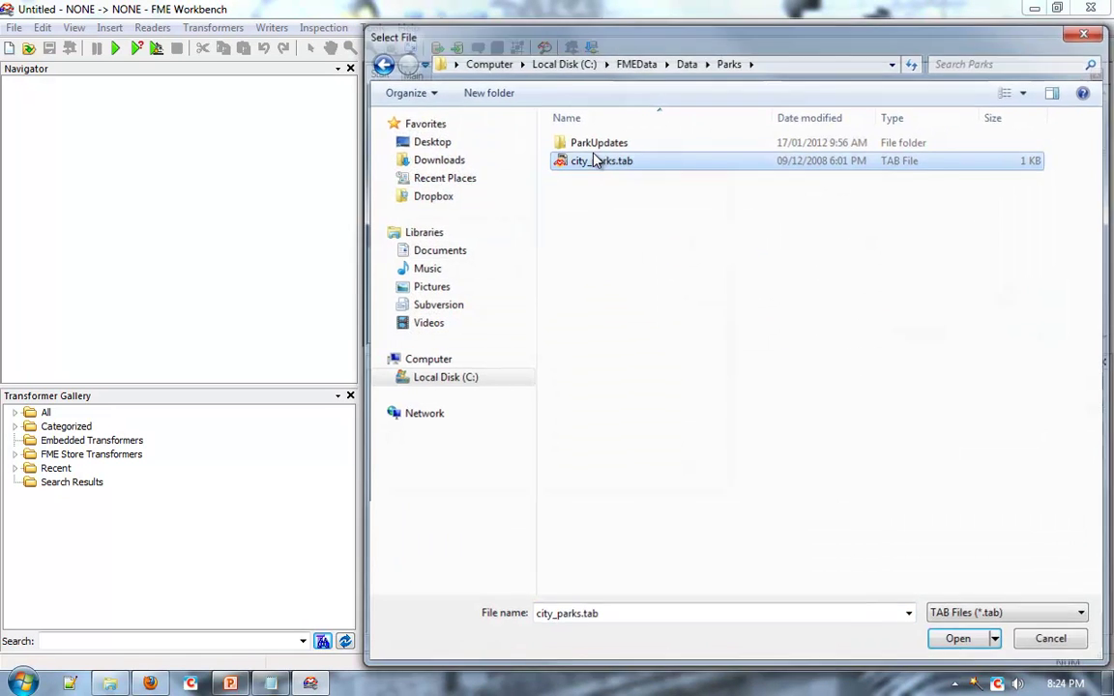
left_click(521, 310)
Set an Oracle Spatial Object writer with service maul and database credentials, then generate the workspace.
type("oracle")
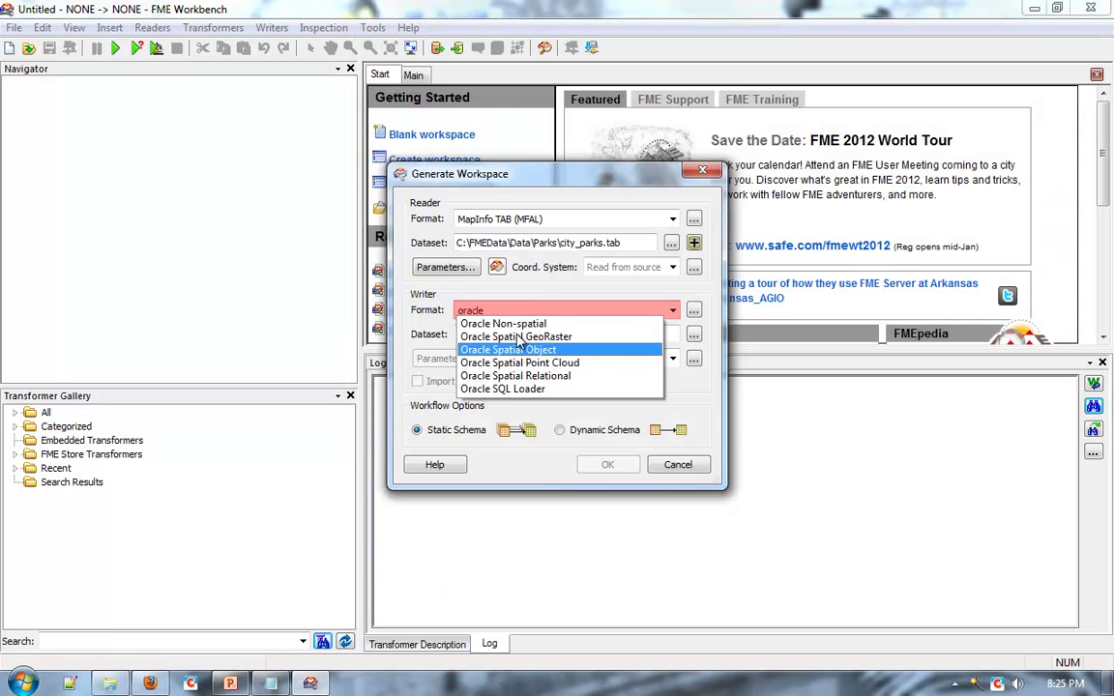
key("Escape")
left_click(443, 359)
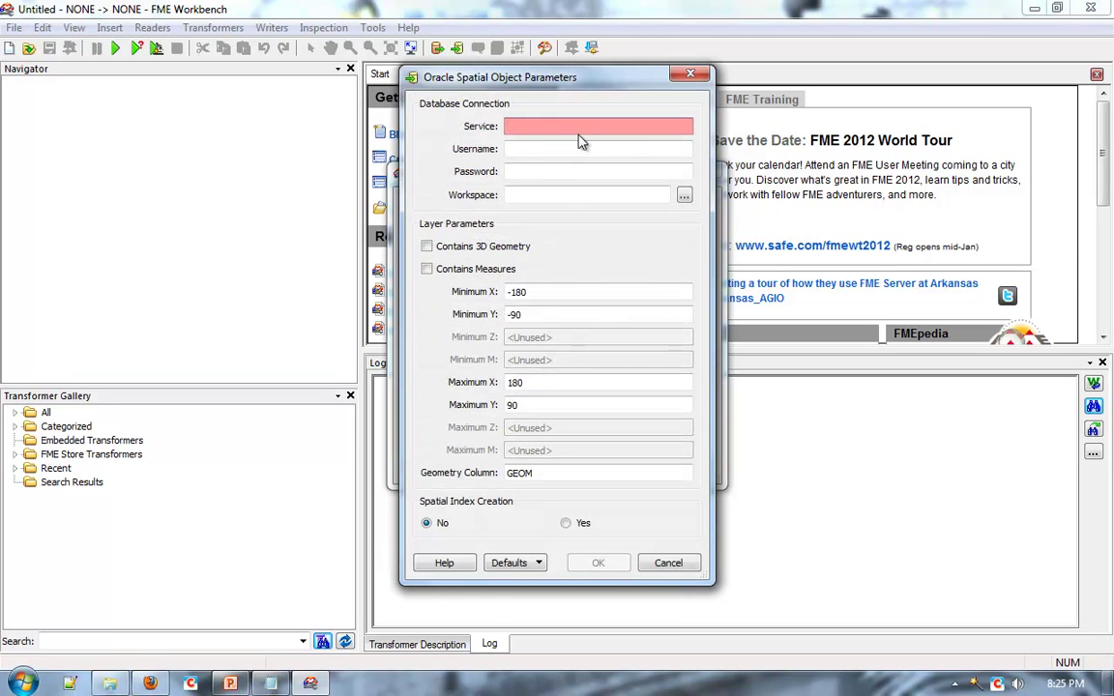
left_click(605, 126)
key("Tab")
key("Tab")
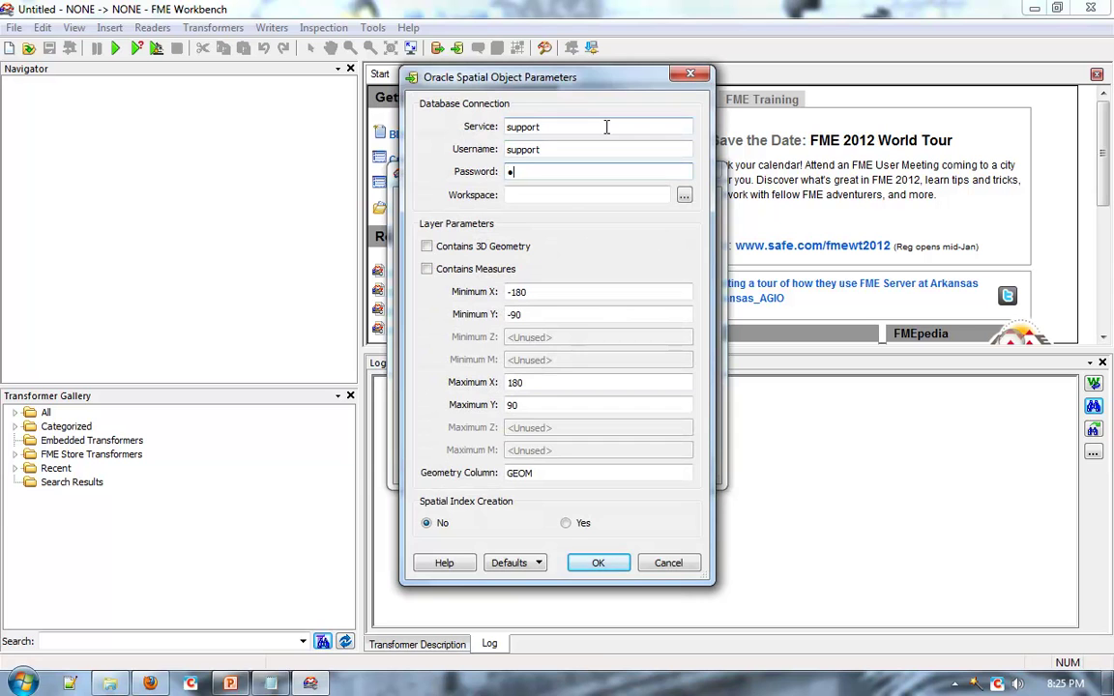
key("shift+Tab")
key("shift+Tab")
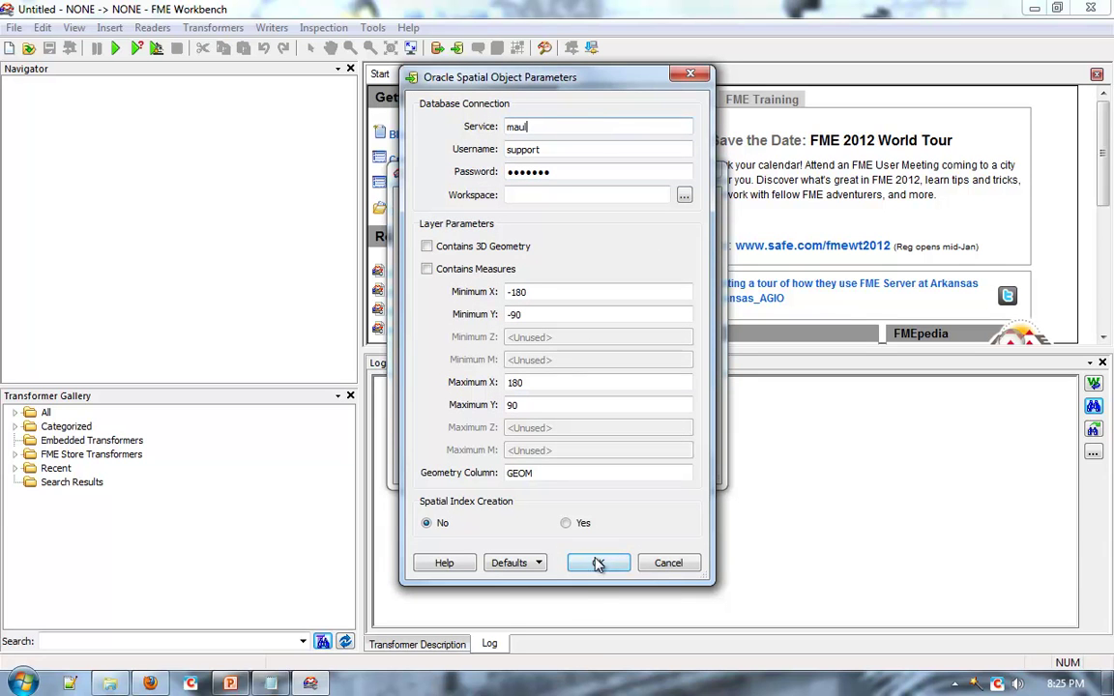
left_click(599, 564)
left_click(604, 467)
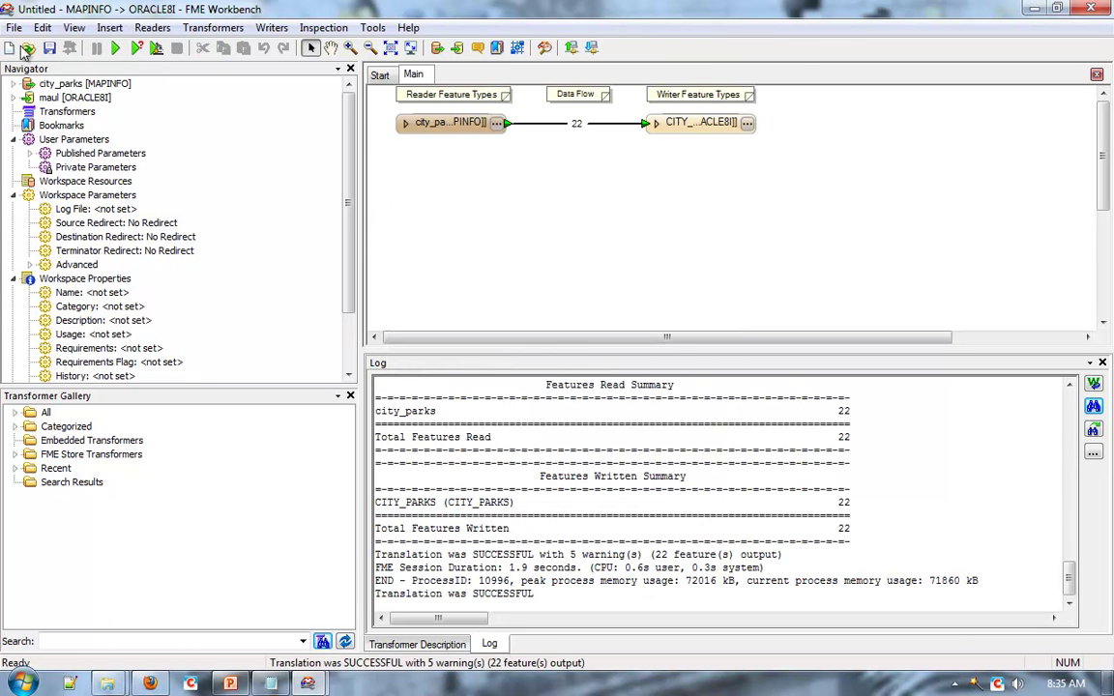
Start publishing to the local FME Server and connect with the server password.
left_click(14, 28)
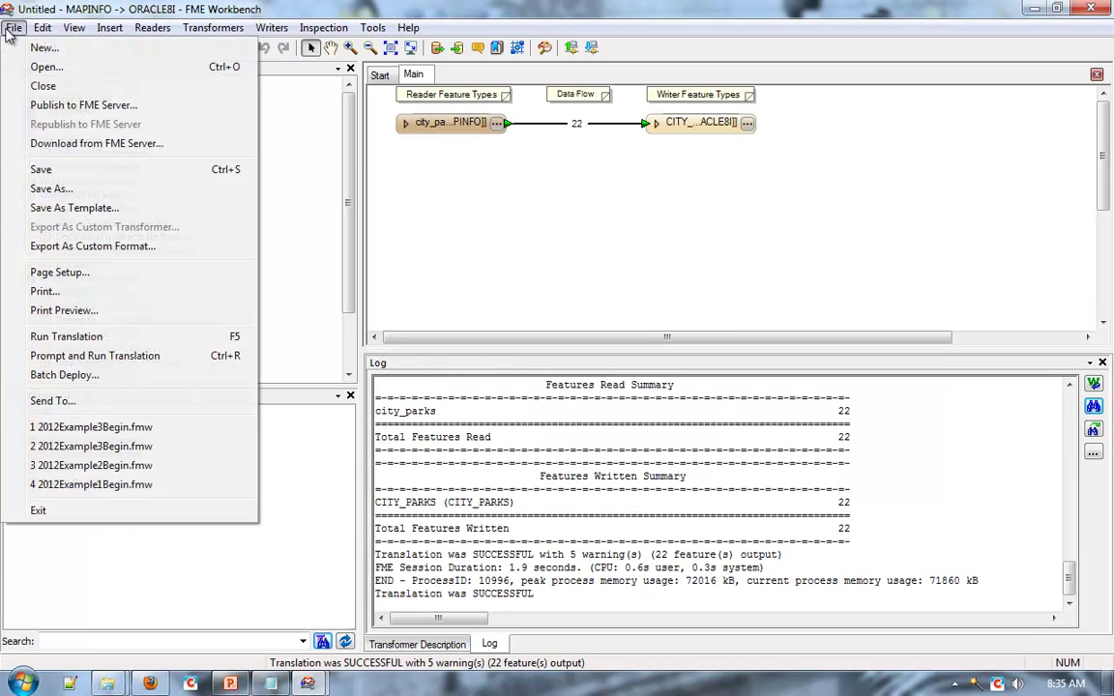
left_click(49, 104)
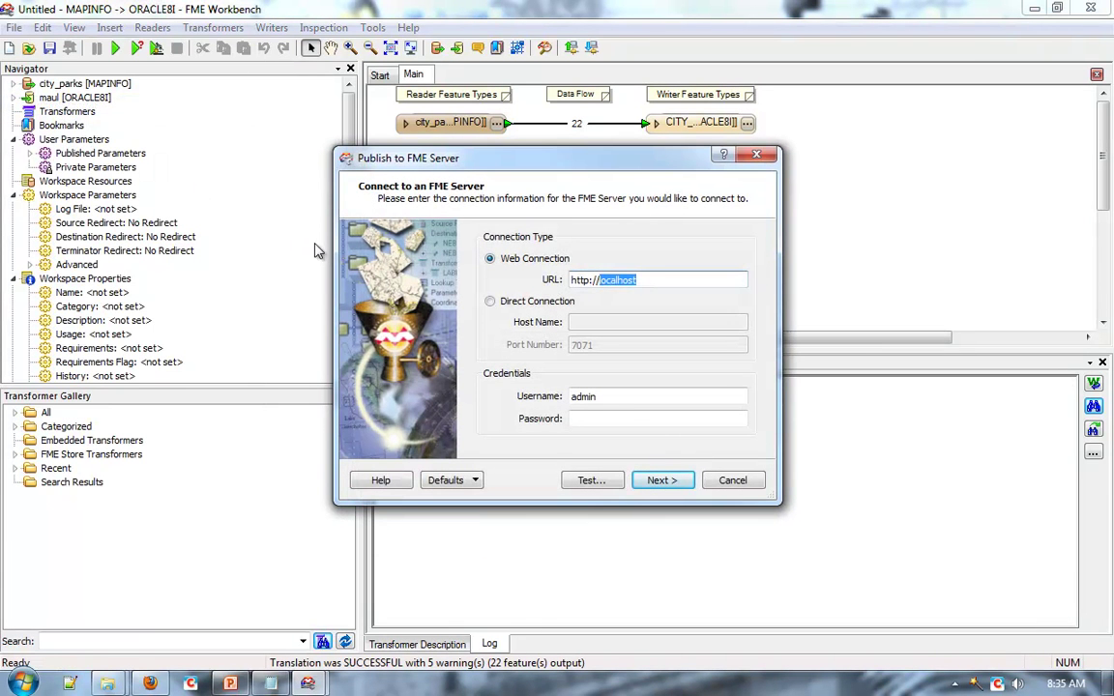
left_click(633, 416)
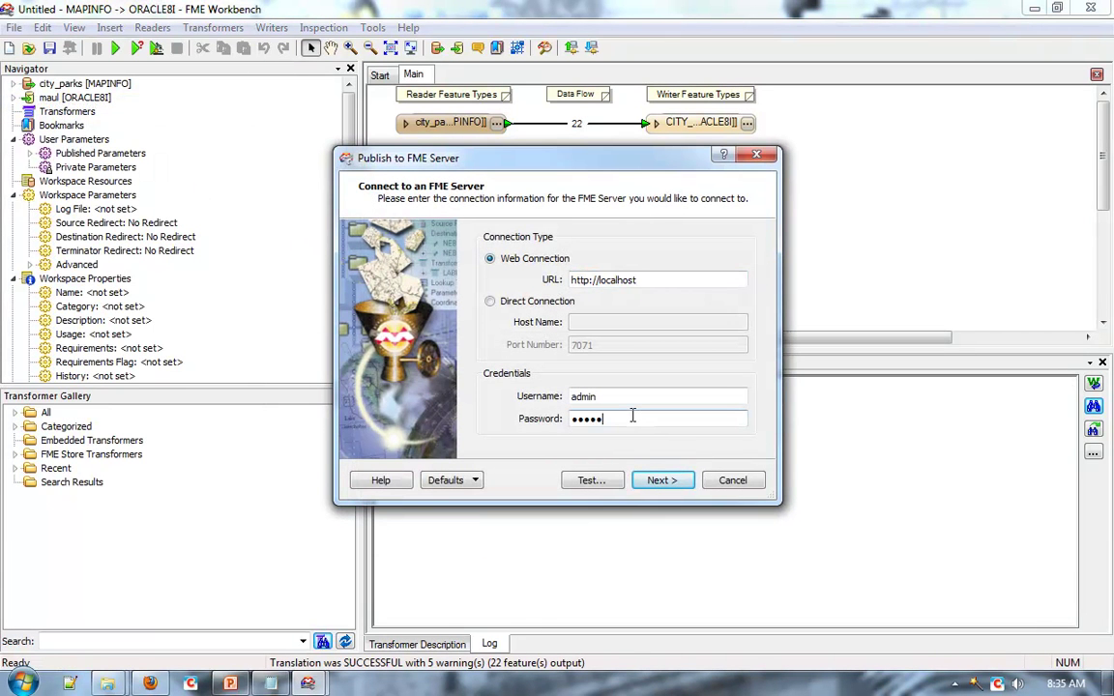
left_click(657, 481)
Name the workspace url_to_database.fmw and publish it with Job Submitter registered.
type("url_to_data")
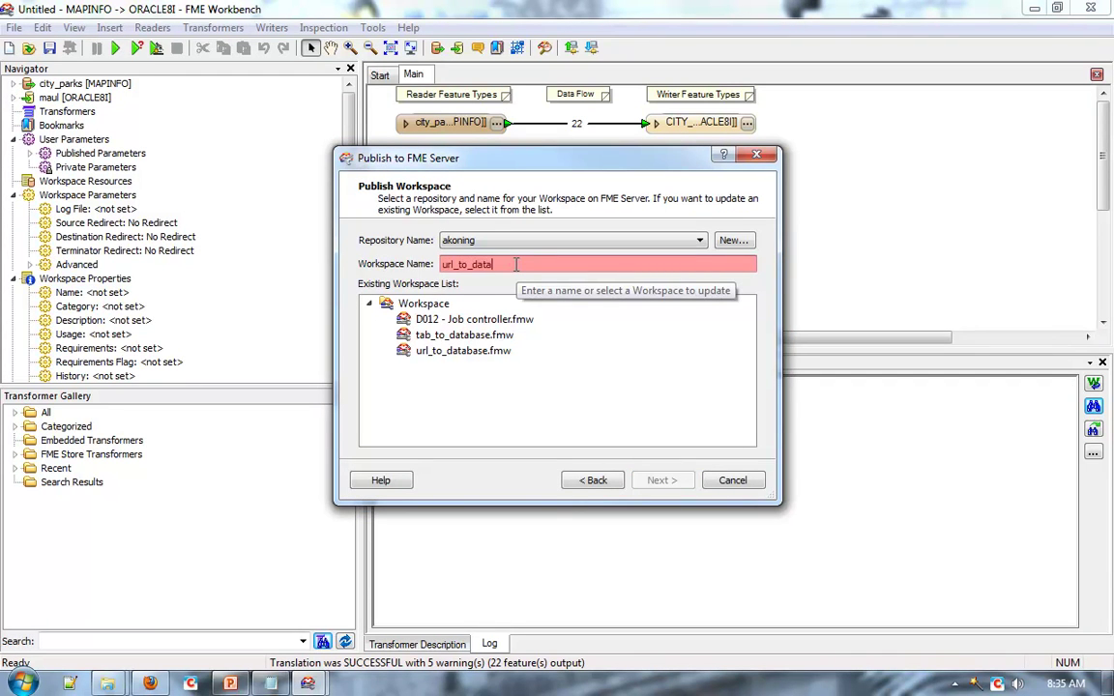
type("base.fmw")
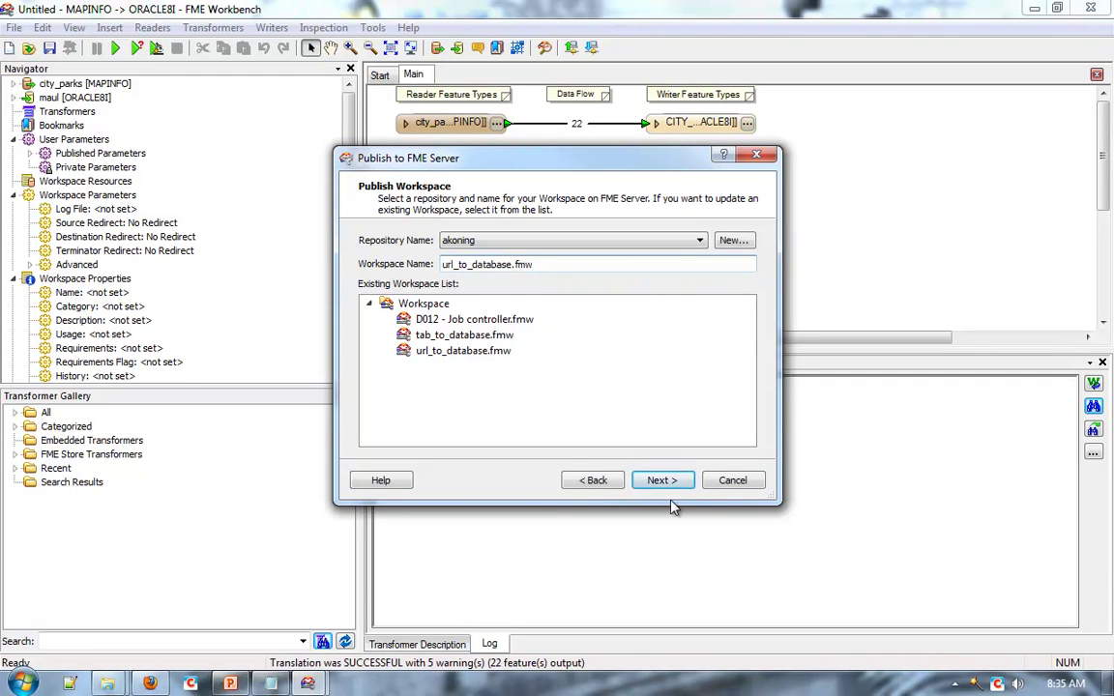
left_click(661, 481)
left_click(661, 480)
left_click(660, 480)
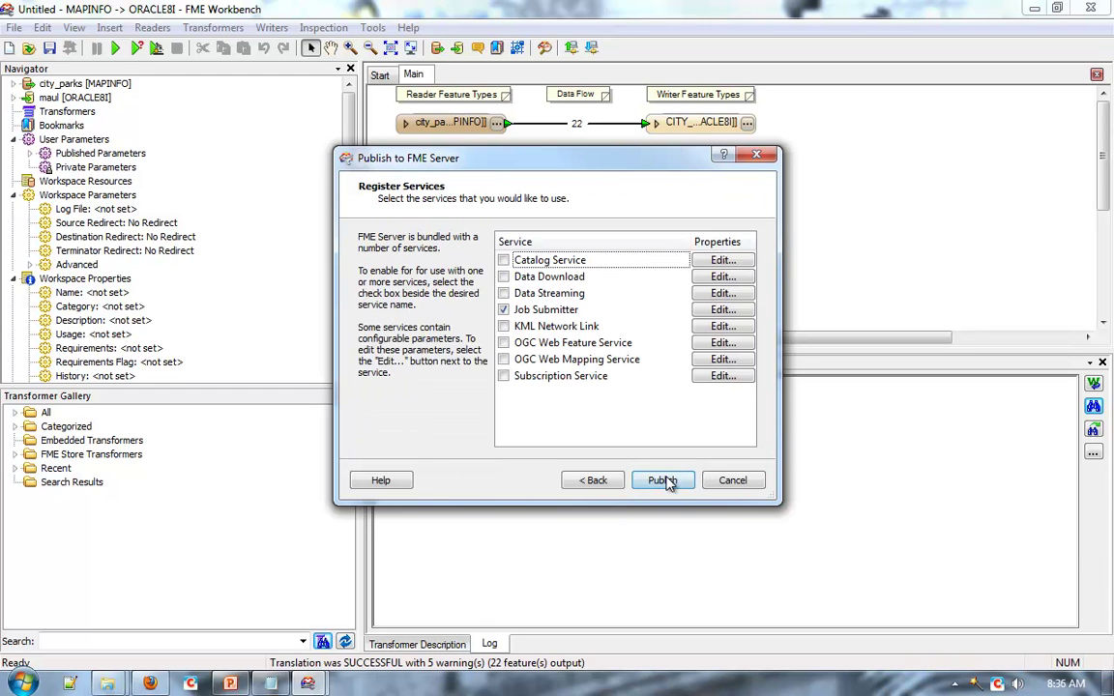
left_click(663, 479)
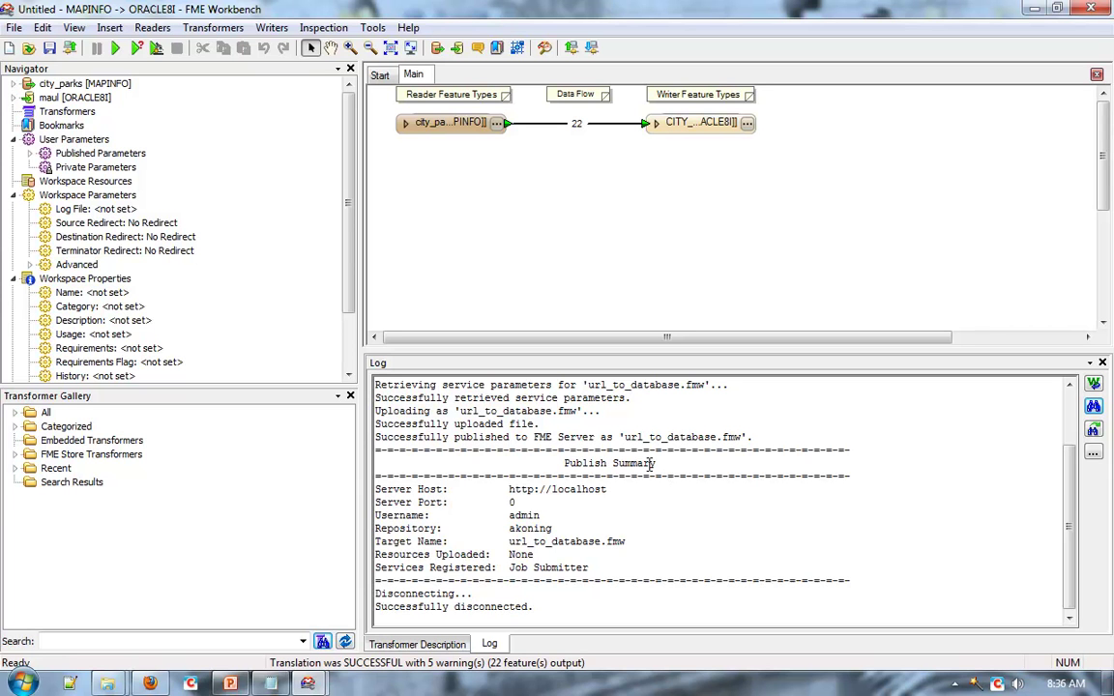
Launch the FME Server 2012 web interface from the Start menu program list.
key("super")
left_click(58, 609)
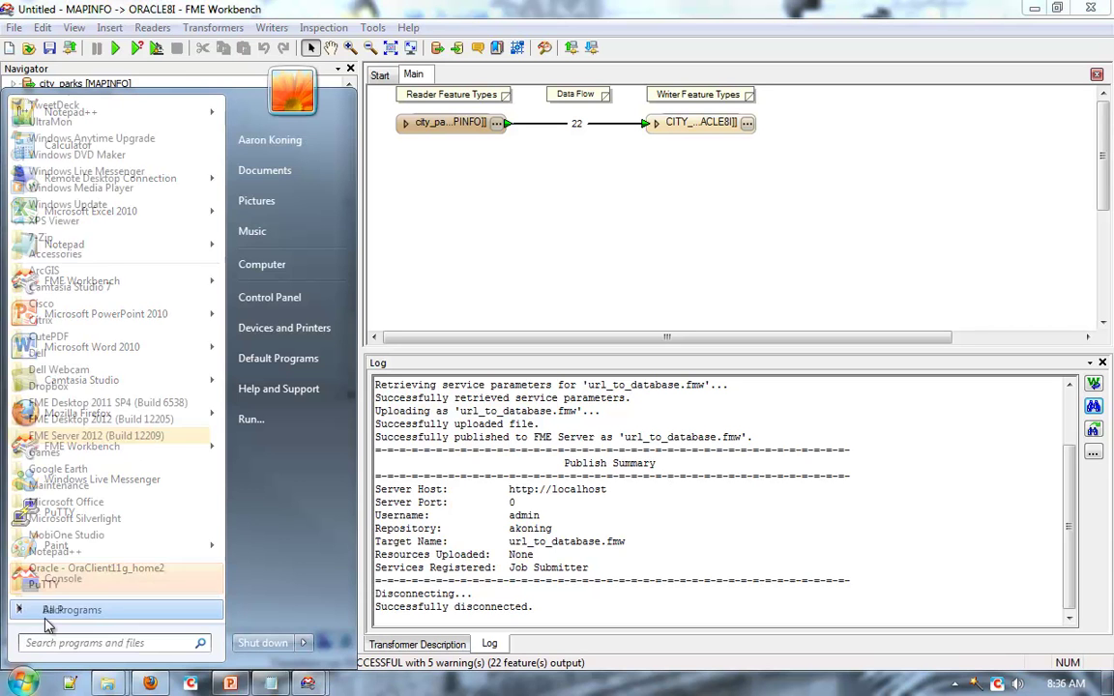
left_click(67, 435)
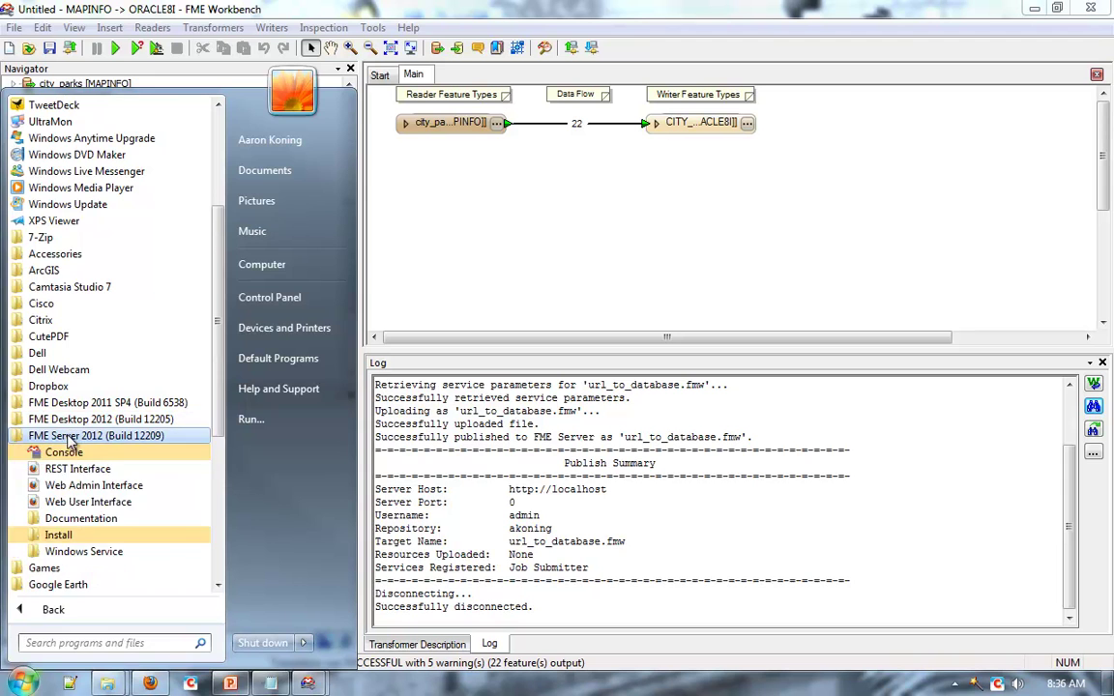
left_click(77, 481)
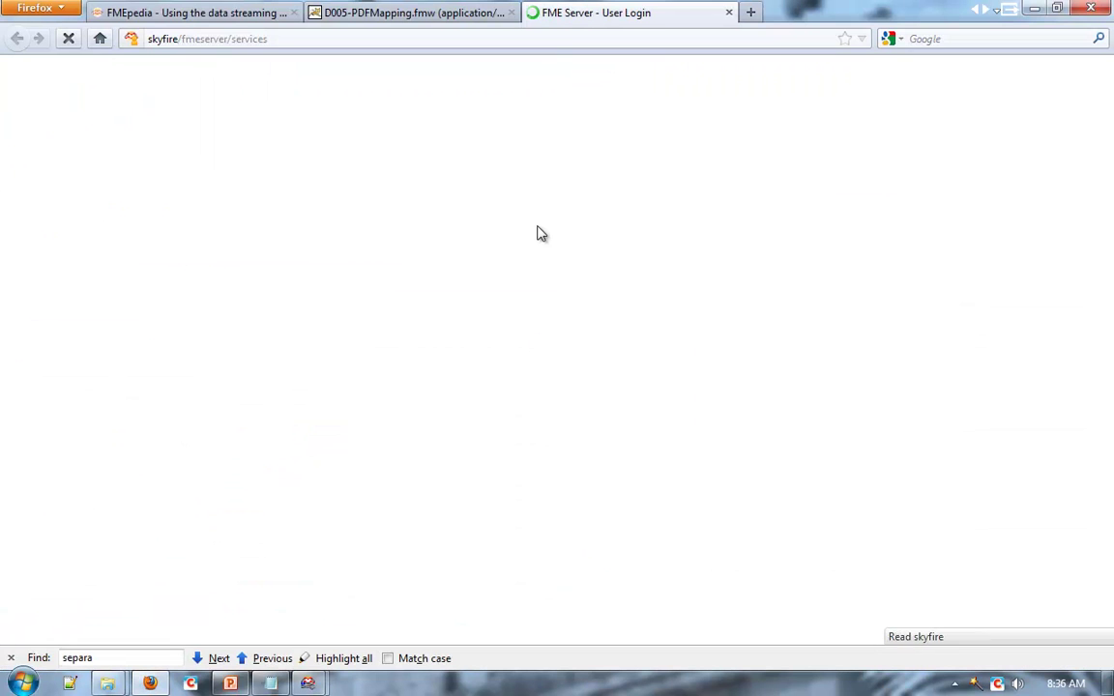
Log in to the FME Server web interface with the administrator credentials.
left_click_drag(339, 227, 303, 224)
key("ctrl+a")
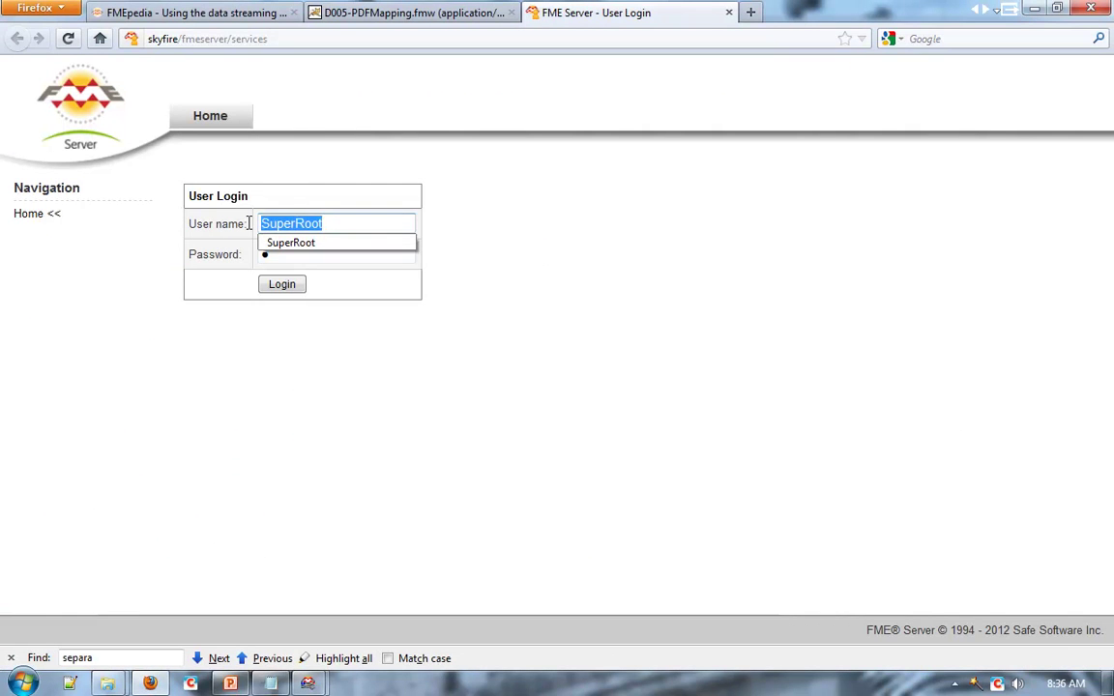
key("Tab")
key("Return")
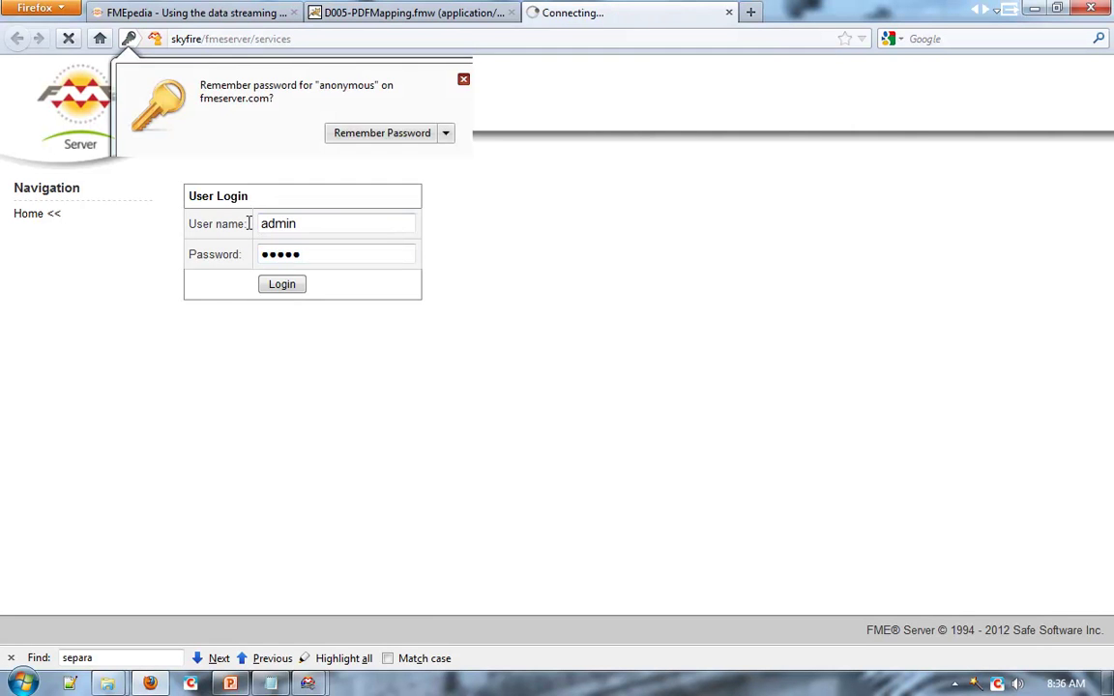
Expand Job Submitter and the repository to open url_to_database.fmw's run page.
left_click(194, 340)
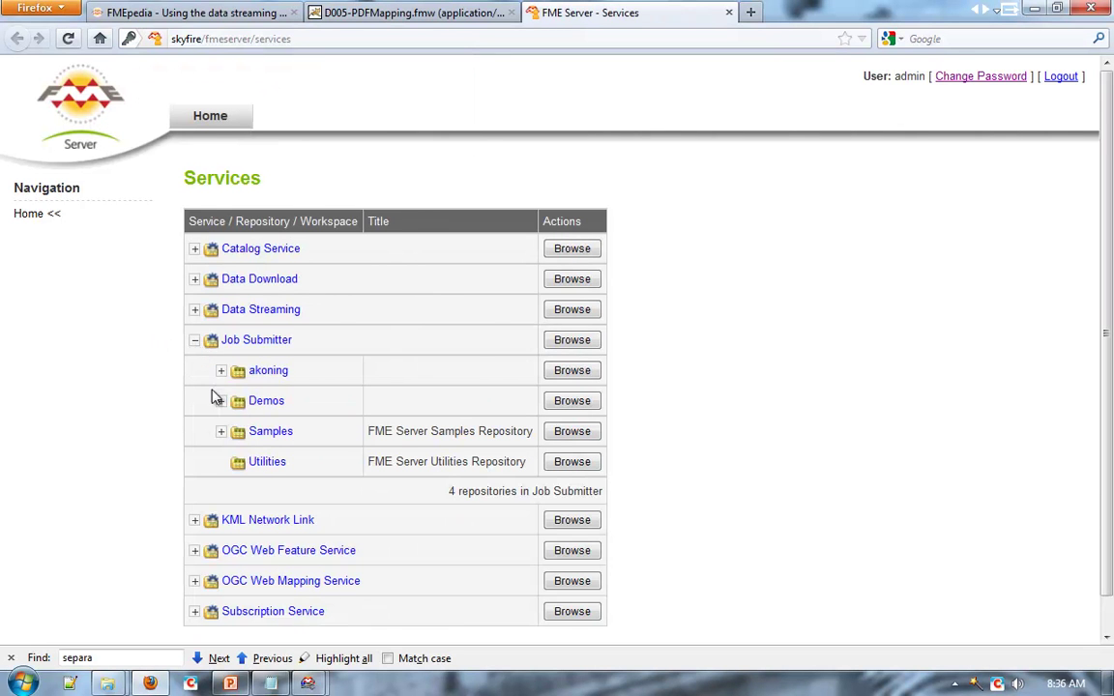
left_click(221, 374)
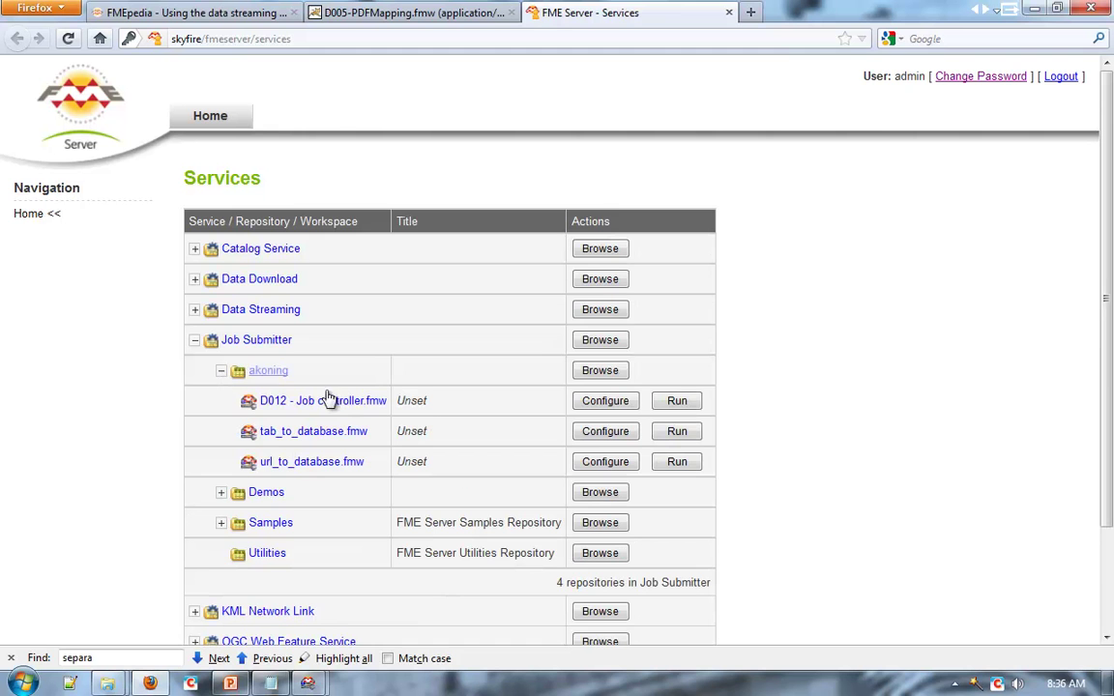
left_click(606, 463)
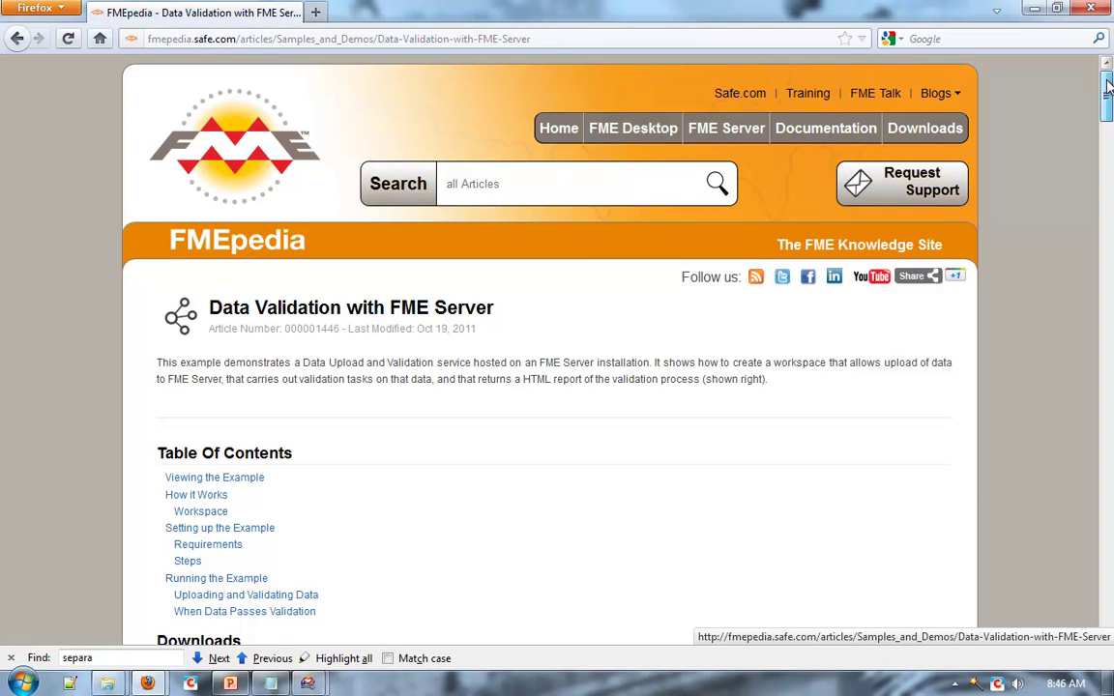
Run the FMEpedia validation example live and browse for hydro_poly_updates_good.zip to upload.
scroll(770, 315, "down", 8)
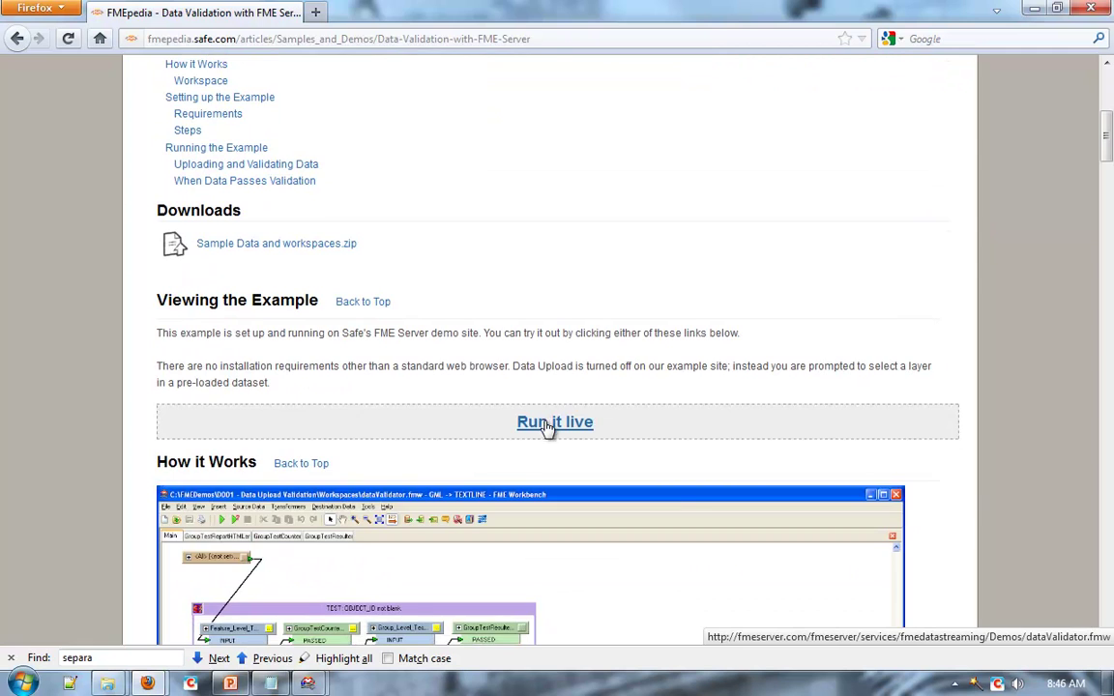
left_click(541, 429)
left_click(714, 300)
Upload hydro_poly_updates_good.zip to FME Server.
left_click(667, 175)
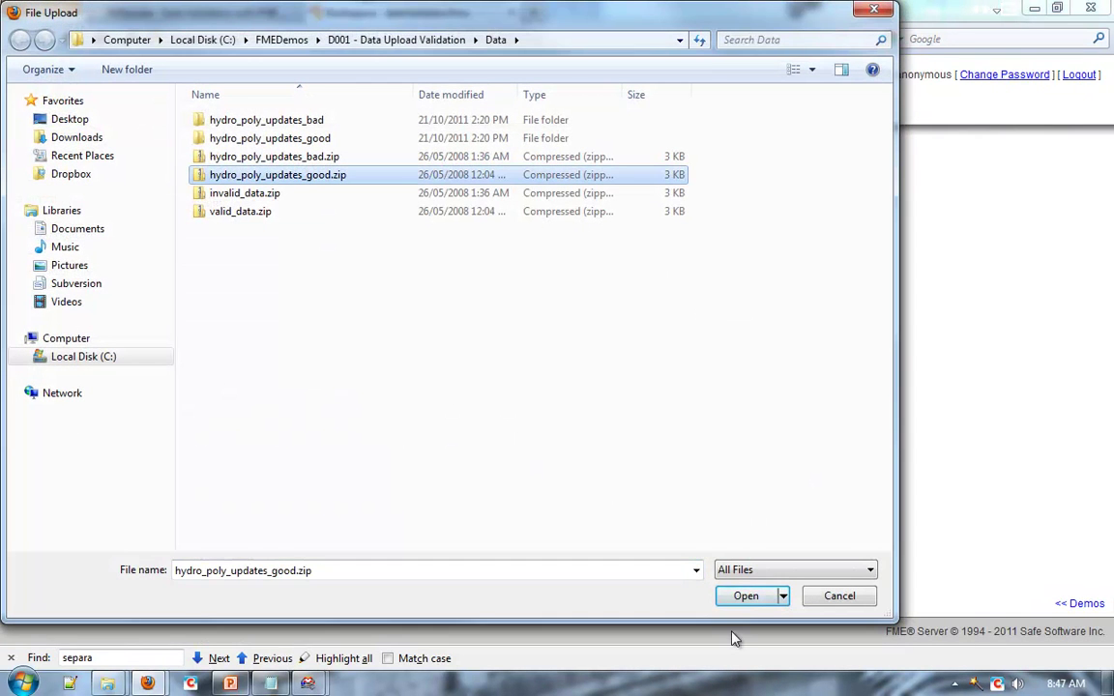
left_click(746, 596)
left_click(276, 360)
Set hydro_poly_updates_good.gml as the Source GML Dataset and run dataValidator.
left_click(481, 510)
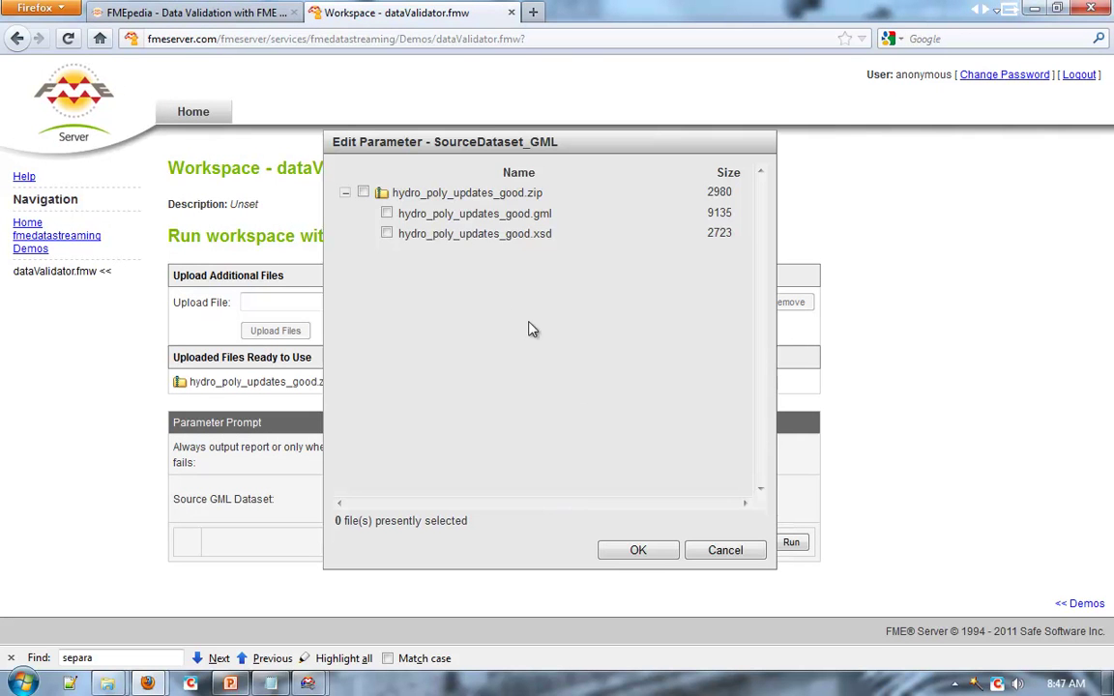
left_click(387, 213)
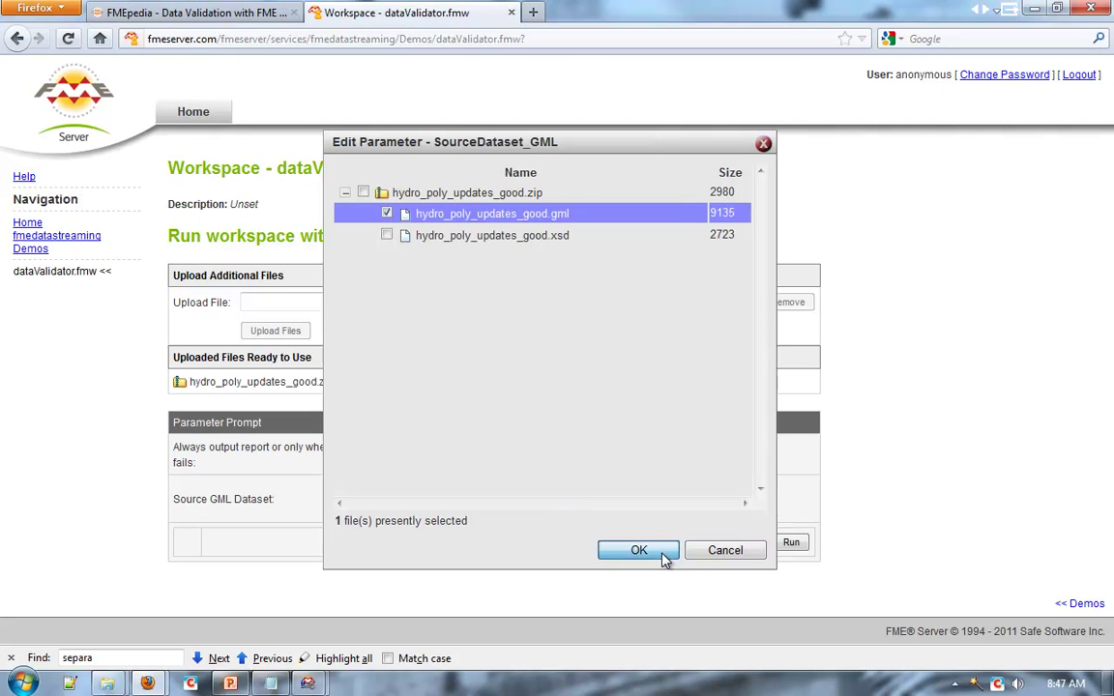
left_click(666, 557)
left_click(791, 546)
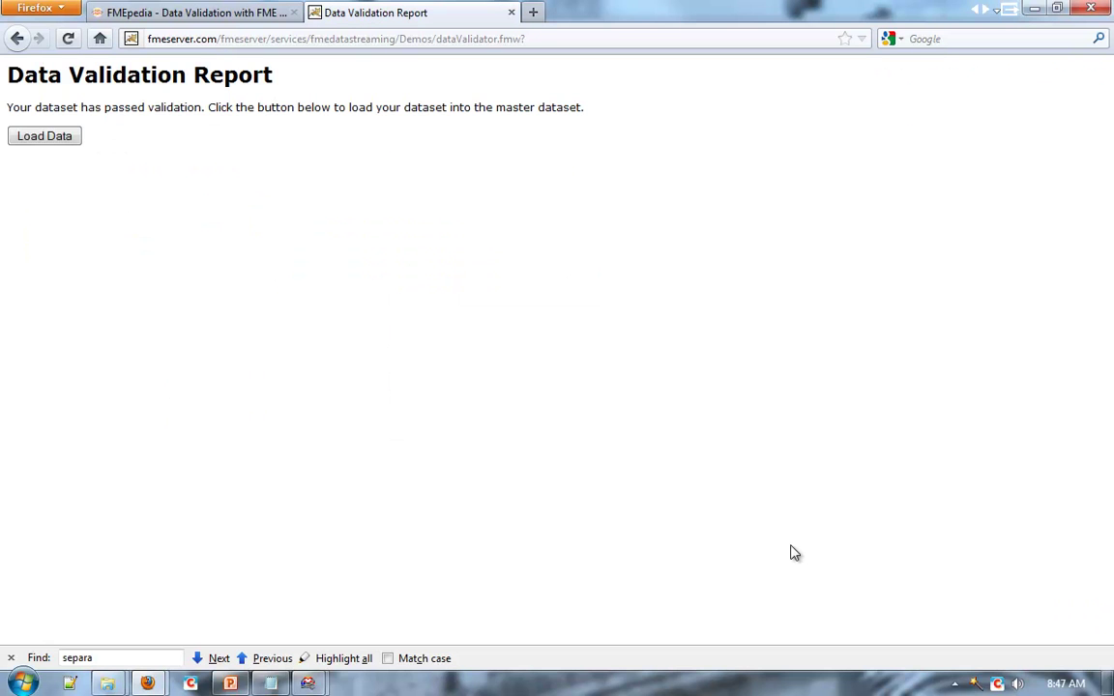
Load the validated data with dataLoader.fmw and browse for another file to upload.
left_click(57, 140)
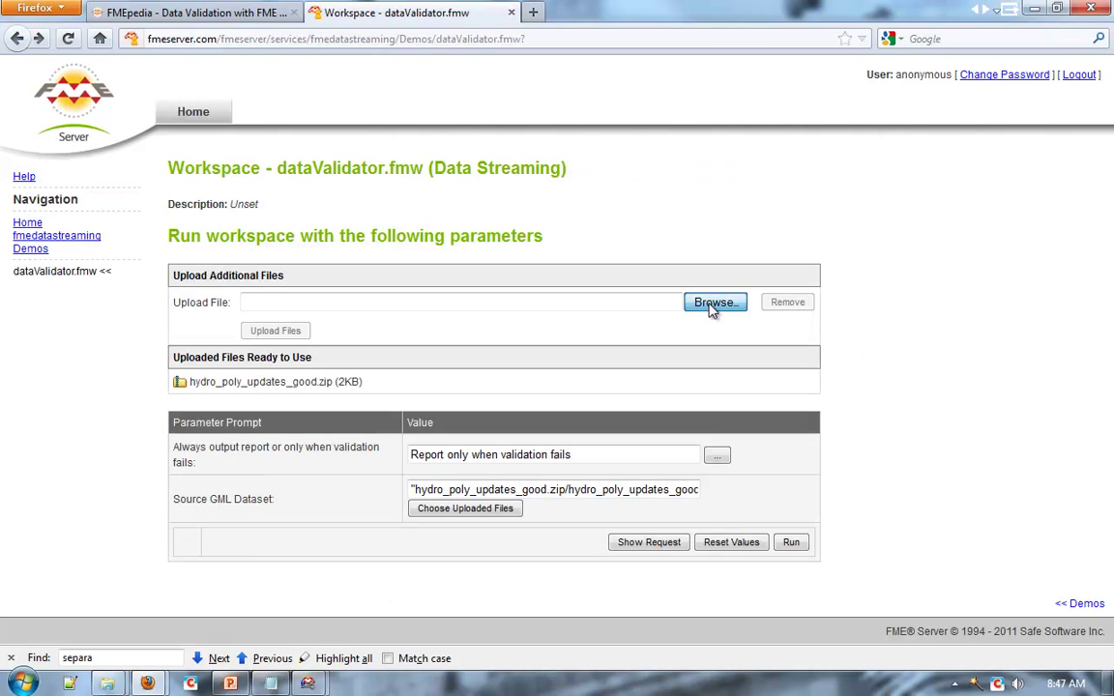
left_click(712, 303)
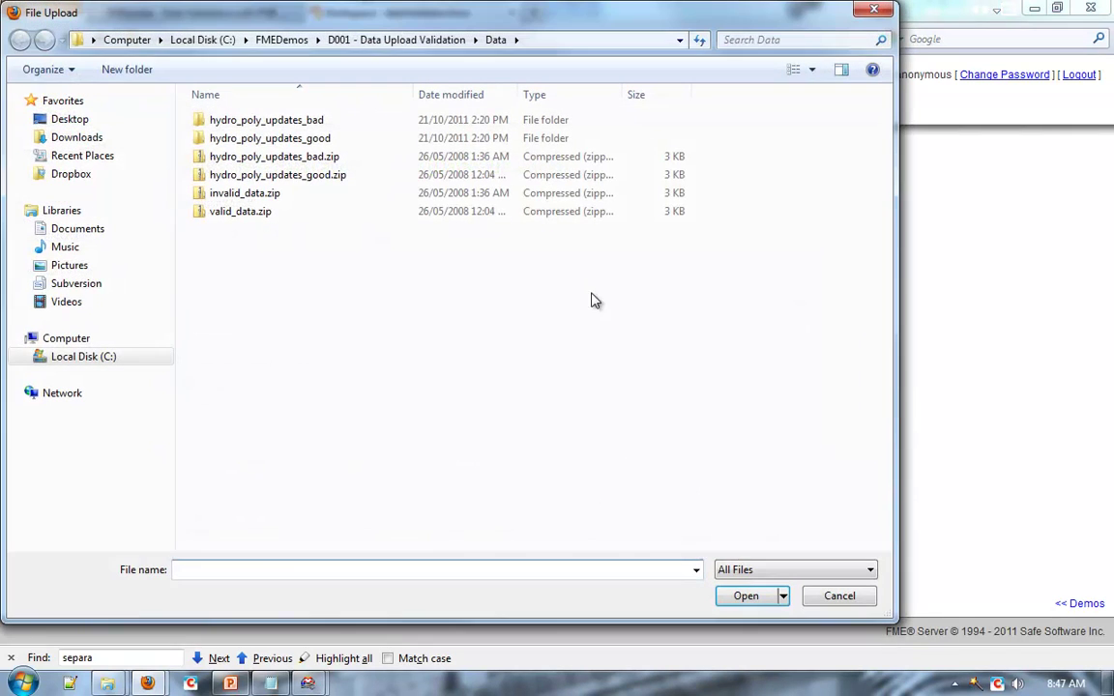
Upload hydro_poly_updates_bad.zip to FME Server.
left_click(275, 157)
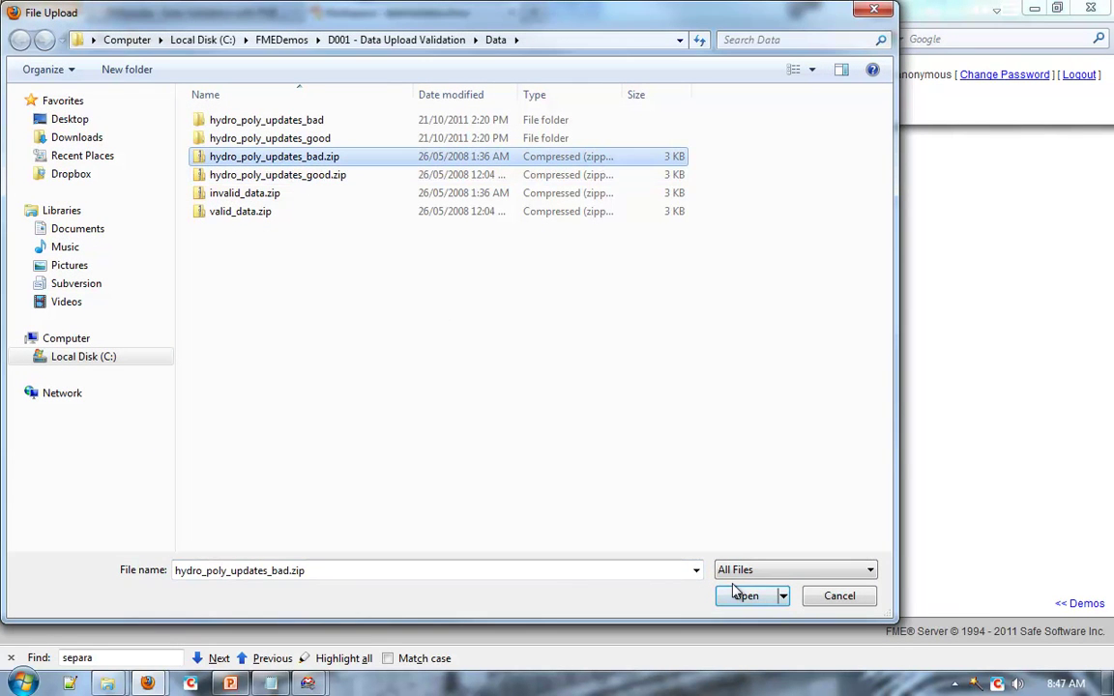
left_click(745, 595)
left_click(276, 360)
Run the validator on hydro_poly_updates_bad.gml, then advance to the data sharing slide.
left_click(490, 507)
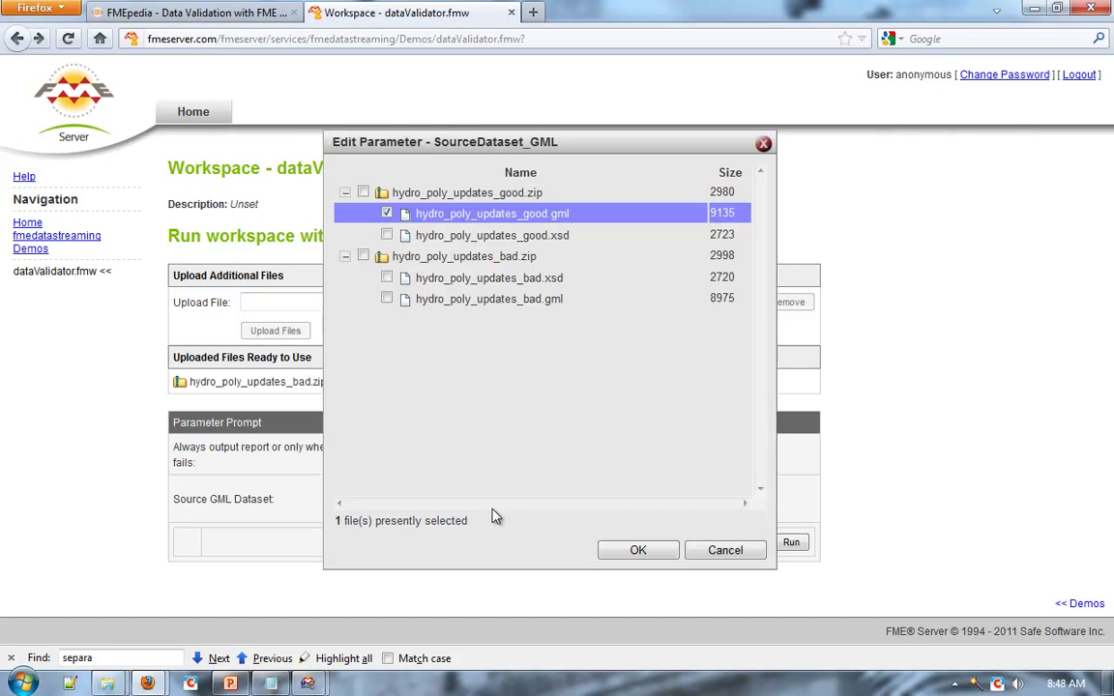
left_click(386, 214)
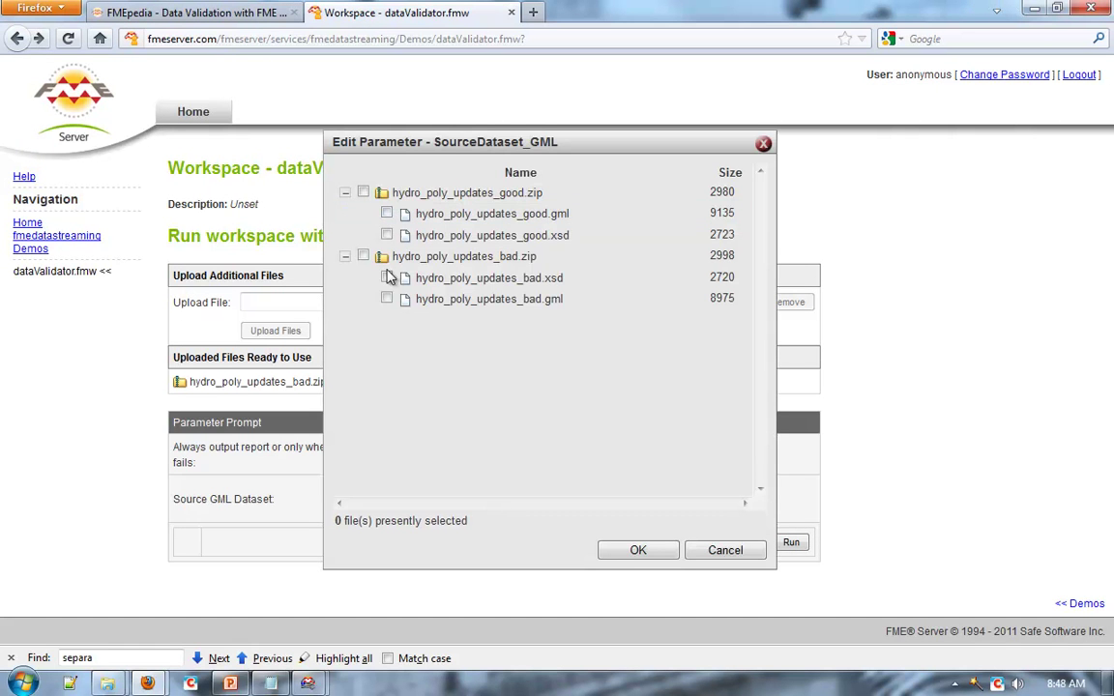
left_click(387, 277)
left_click(387, 277)
left_click(387, 299)
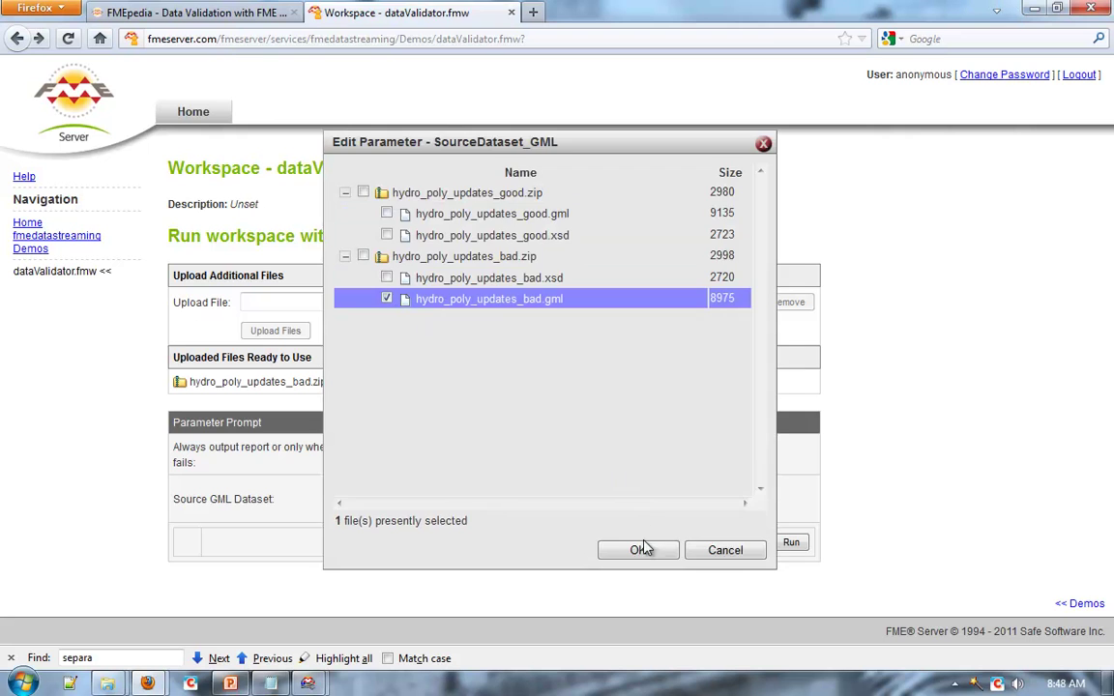
left_click(638, 550)
left_click(790, 542)
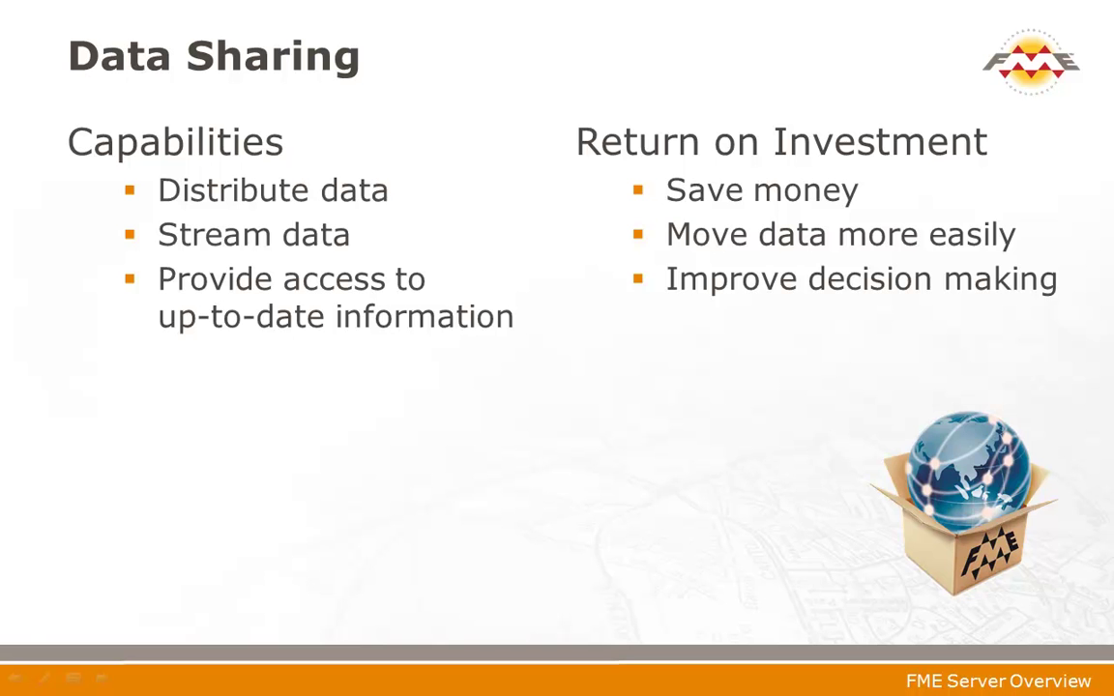
key("Right")
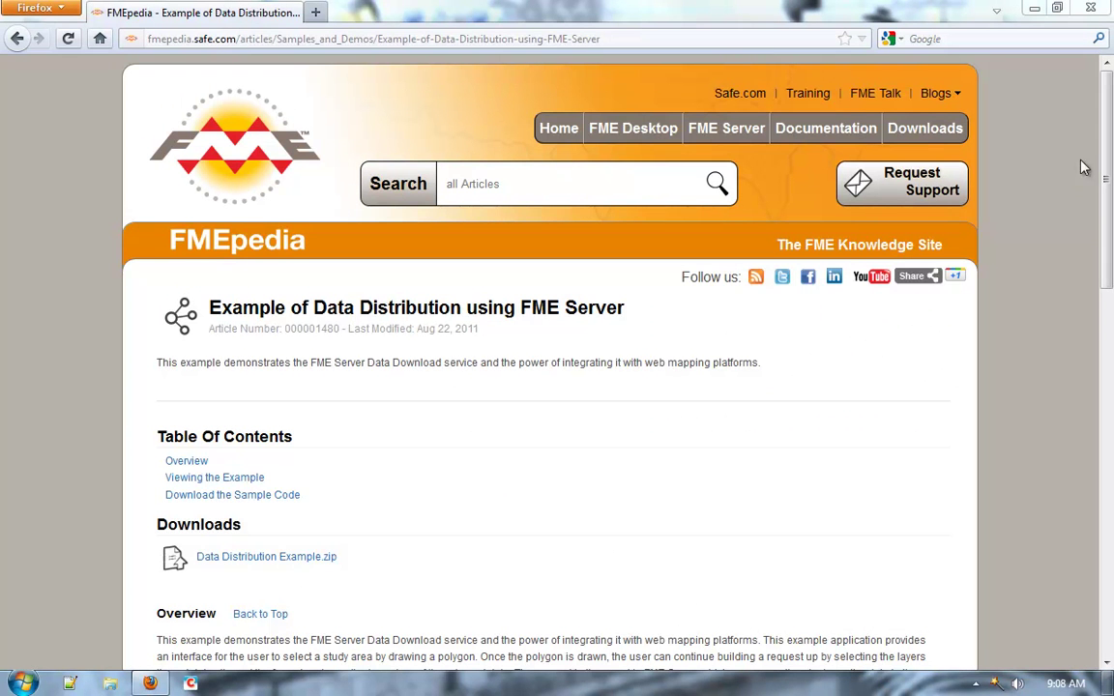
Open the ArcGIS Server demo and draw a clipping polygon near Vancouver.
left_click_drag(1106, 169, 1106, 218)
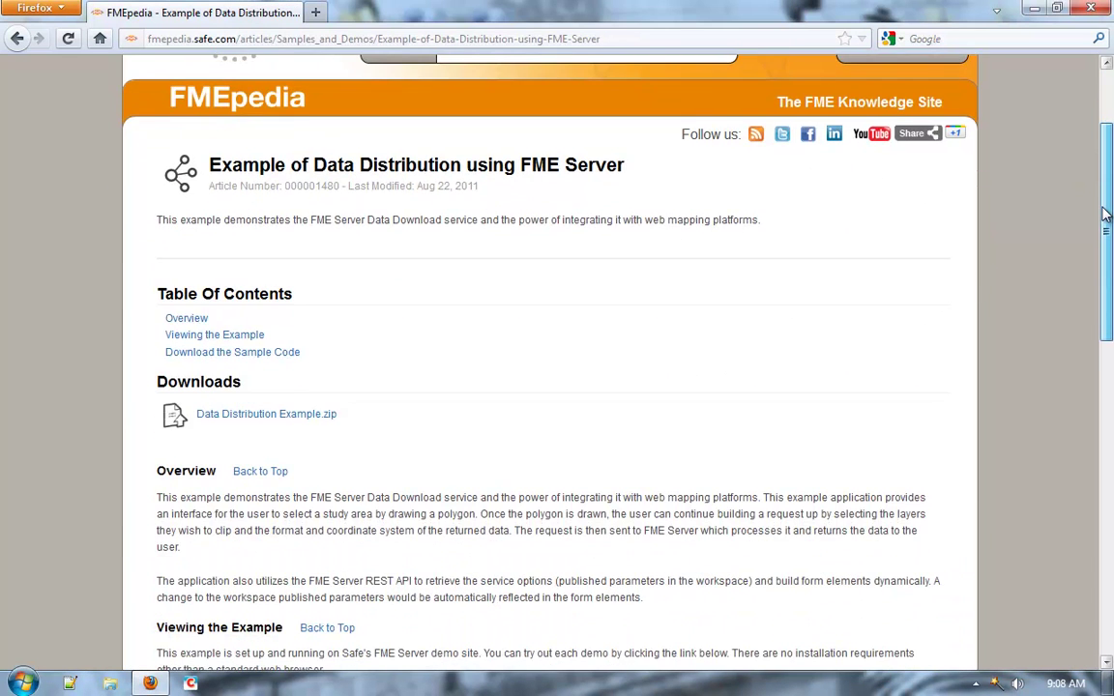
scroll(738, 556, "down", 5)
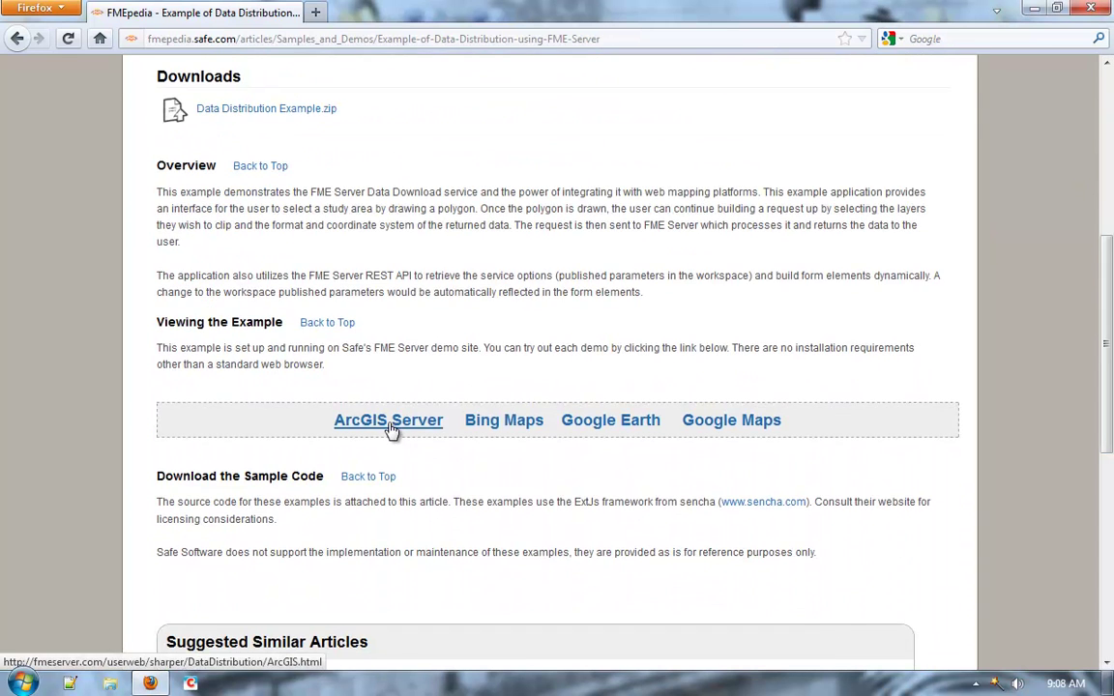
left_click(364, 425)
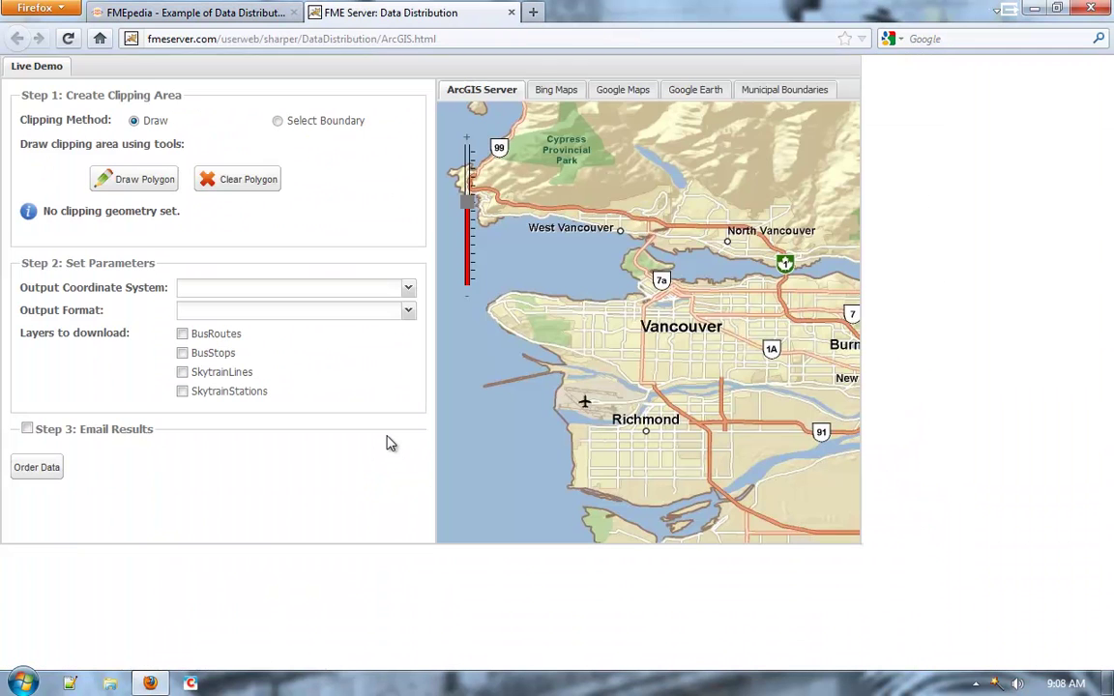
left_click(142, 181)
left_click(647, 254)
left_click(592, 266)
left_click(609, 305)
double_click(664, 278)
Order BusRoutes and SkytrainLines as ESRI Shape in WGS84 Lat-Long.
left_click(409, 289)
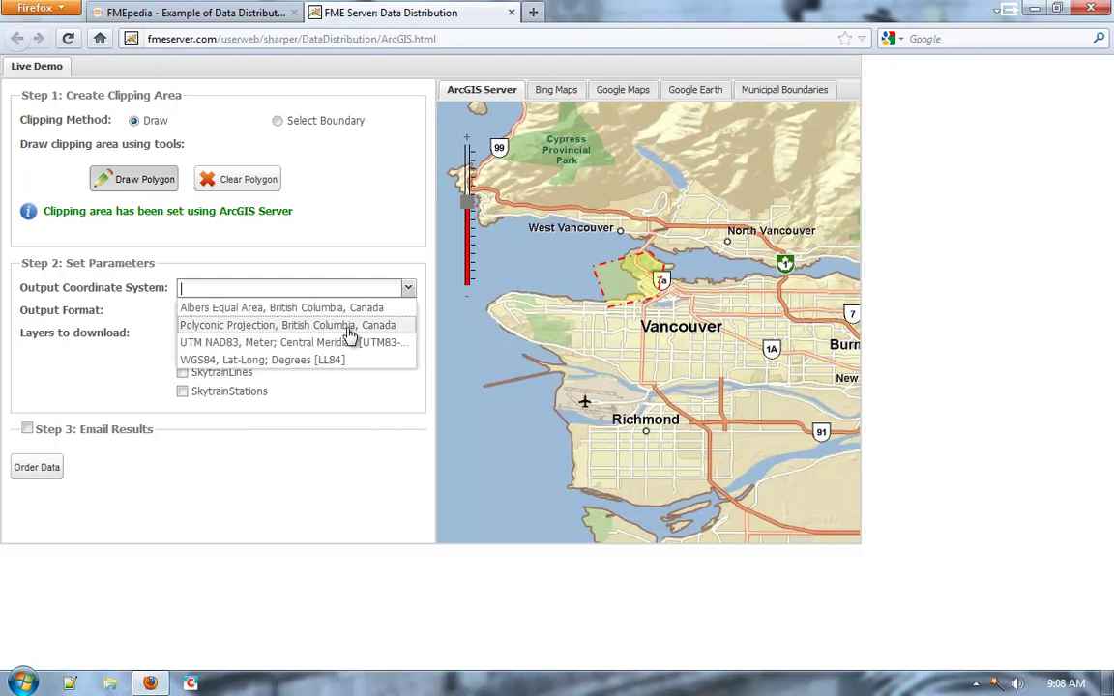
left_click(402, 362)
left_click(290, 310)
left_click(286, 365)
left_click(182, 333)
left_click(182, 372)
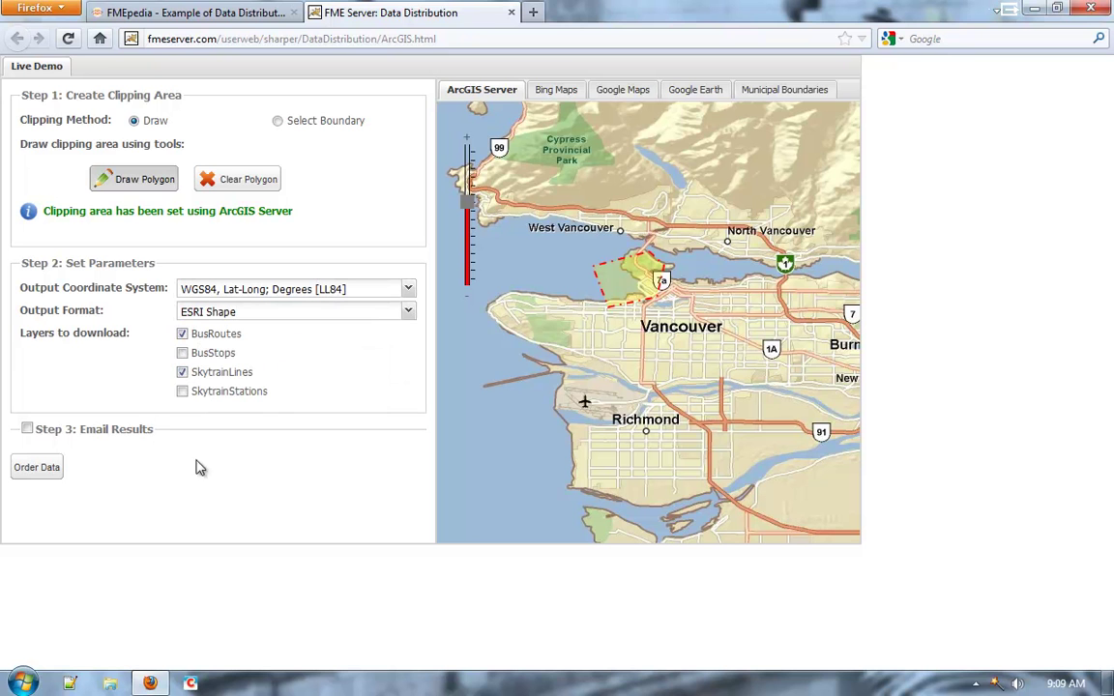
left_click(37, 469)
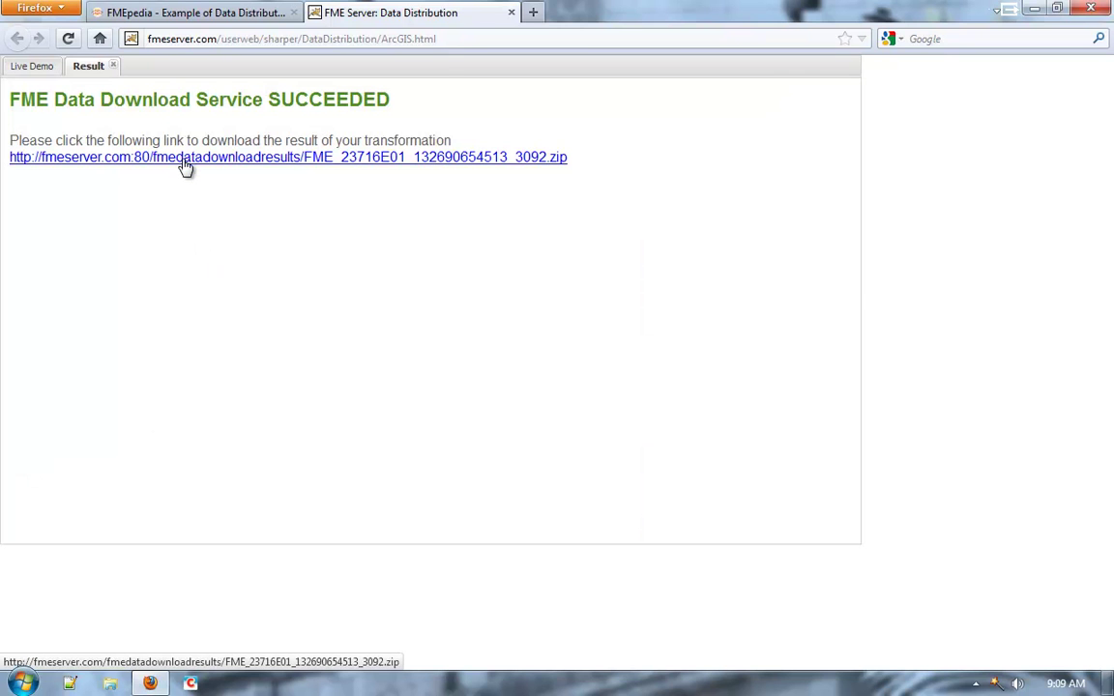
Download the result zip, open it in Windows Explorer, and view its Result folder.
left_click(185, 166)
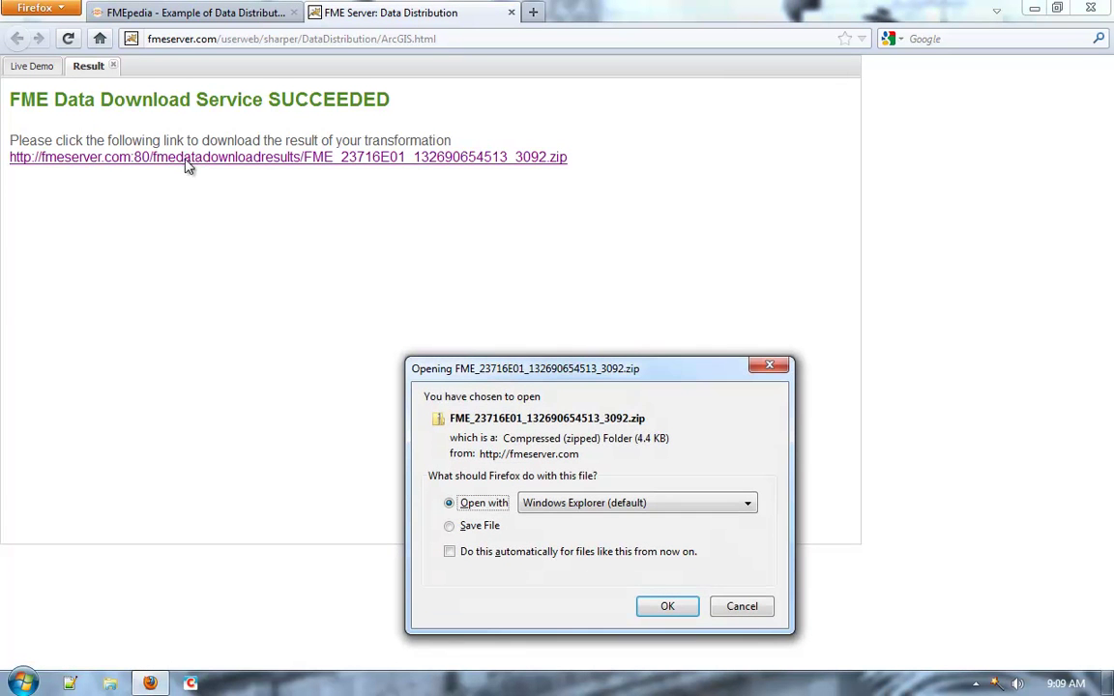
left_click(666, 609)
double_click(627, 138)
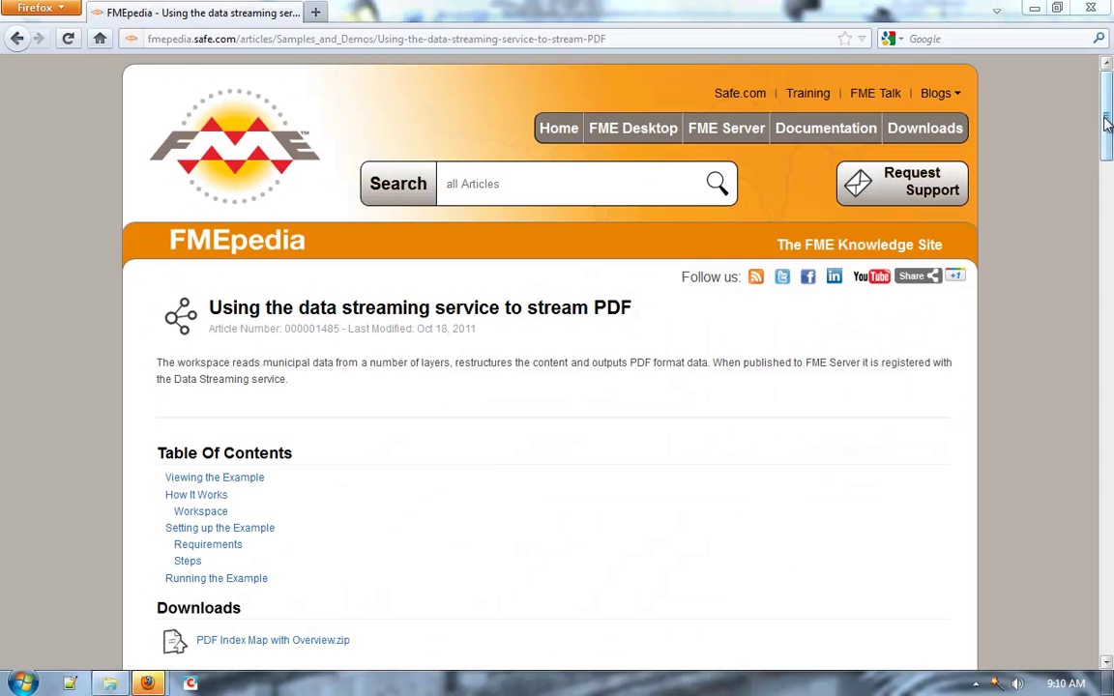
Run the D005-PDFMapping workspace live with Tile Name set to M25 to stream its PDF map.
left_click_drag(1108, 135, 1108, 163)
left_click_drag(1105, 194, 1105, 288)
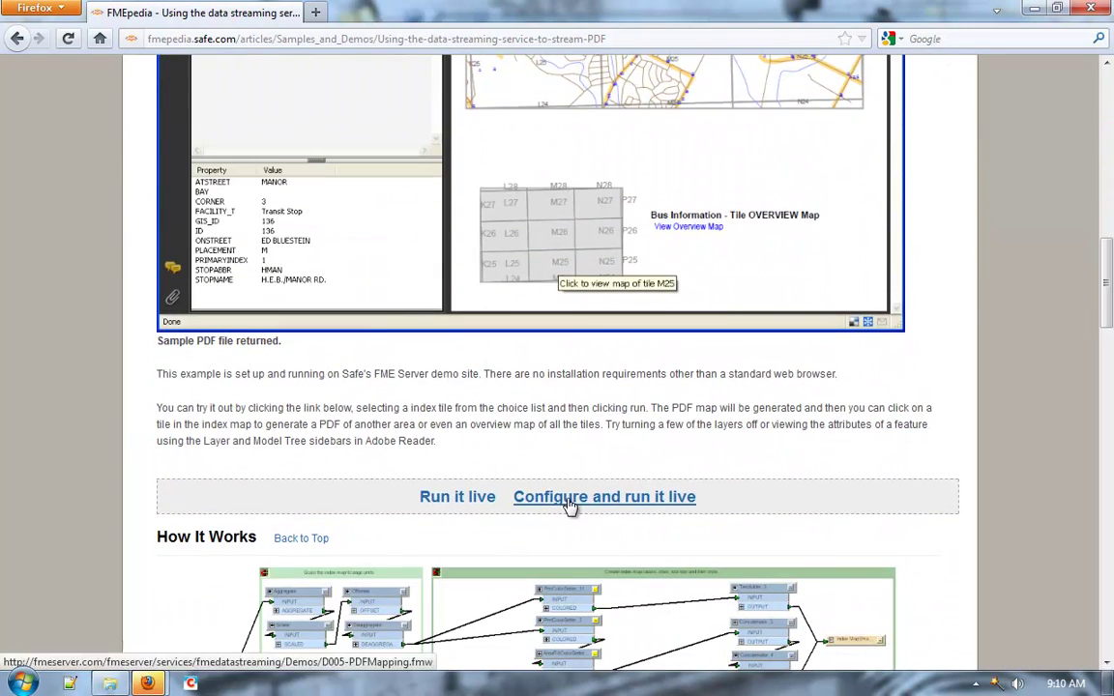
left_click(567, 497)
left_click(630, 302)
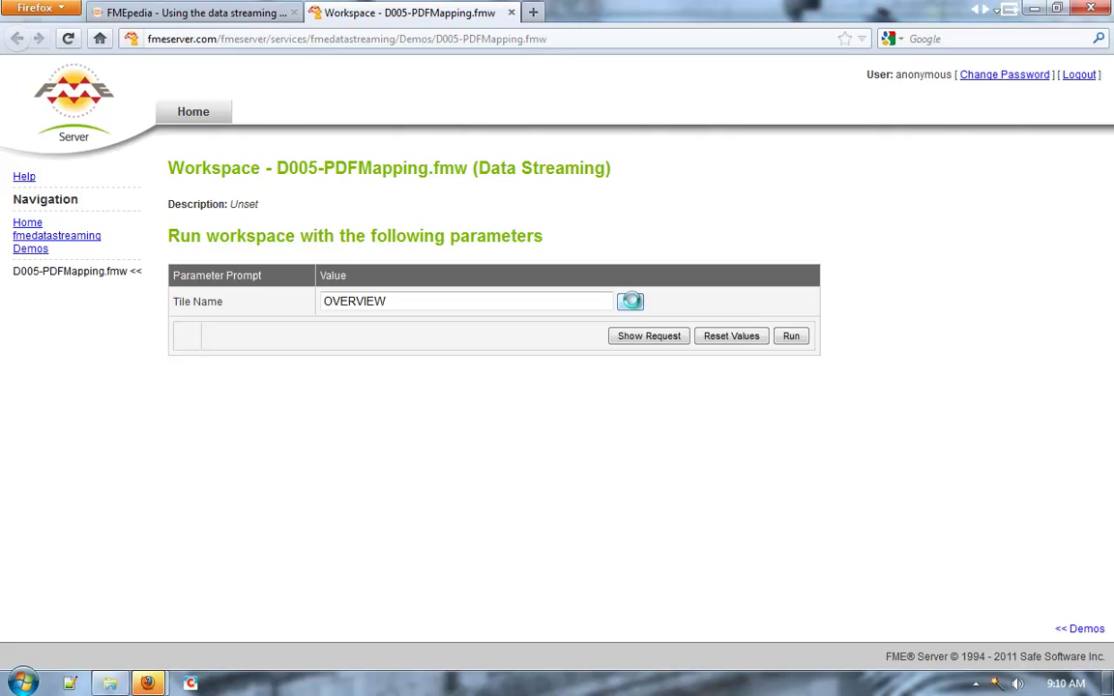
left_click(588, 360)
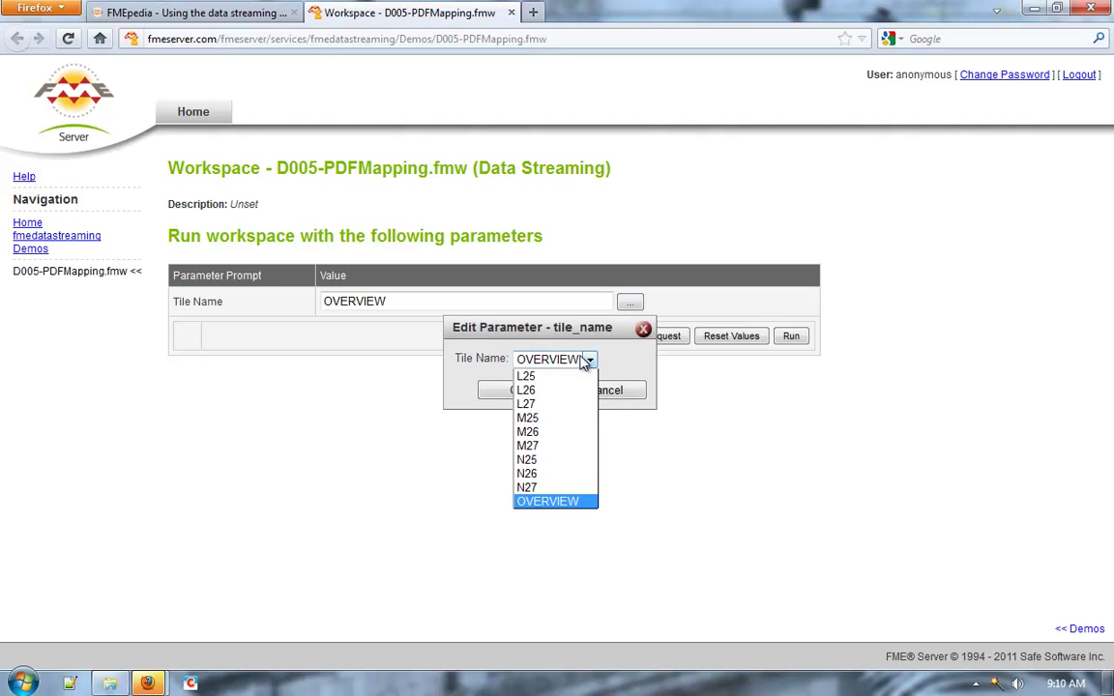
left_click(551, 418)
left_click(517, 390)
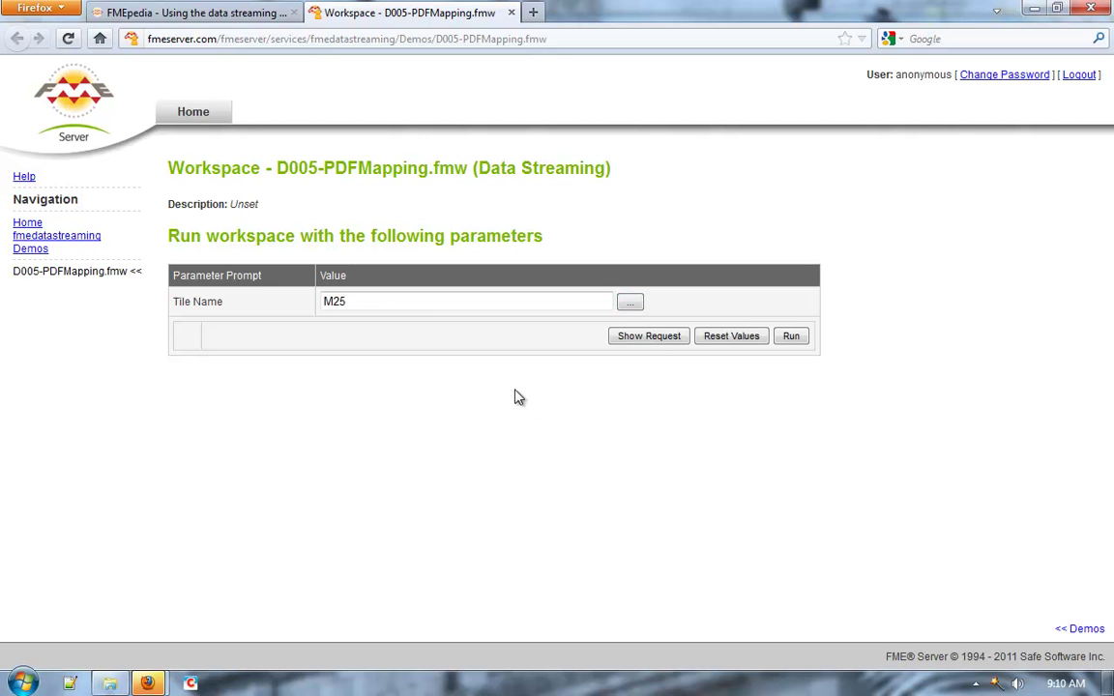
left_click(791, 338)
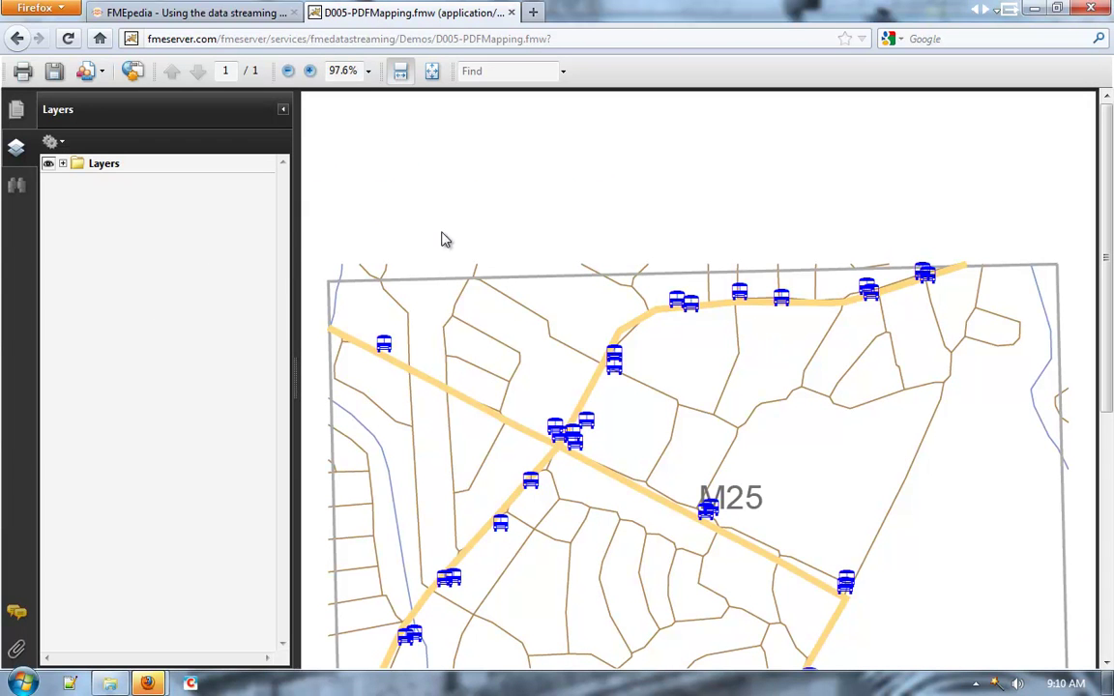
Expand the M25 PDF's Layers panel and scroll through its layer list.
left_click(63, 163)
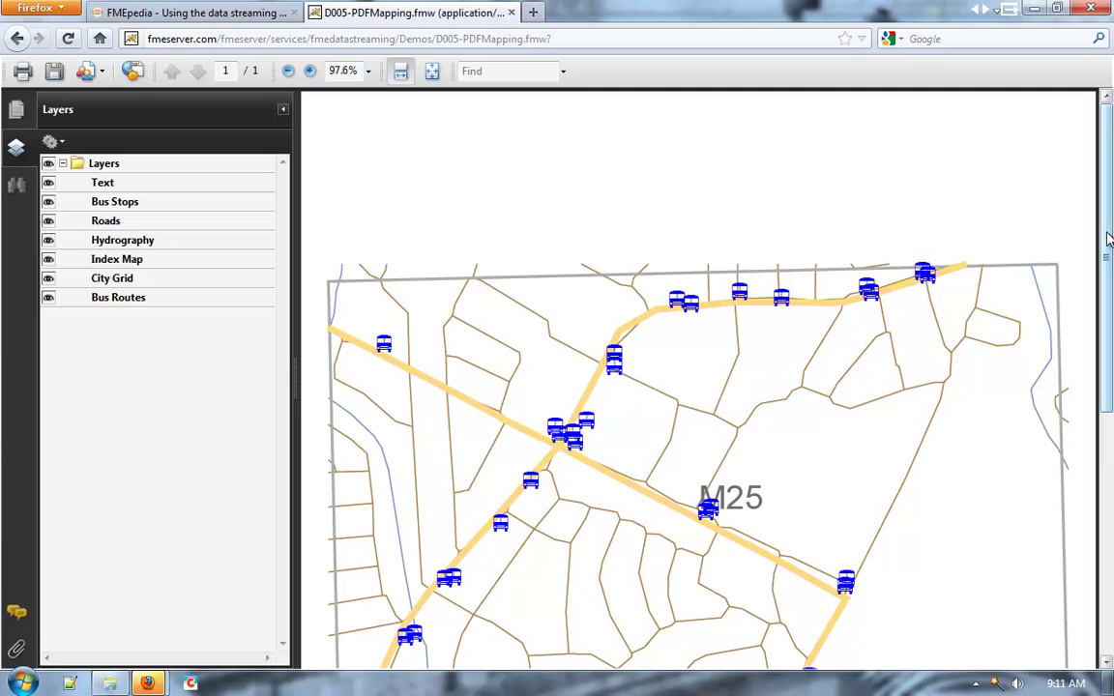
scroll(1109, 363, "down", 3)
left_click_drag(1109, 363, 1109, 465)
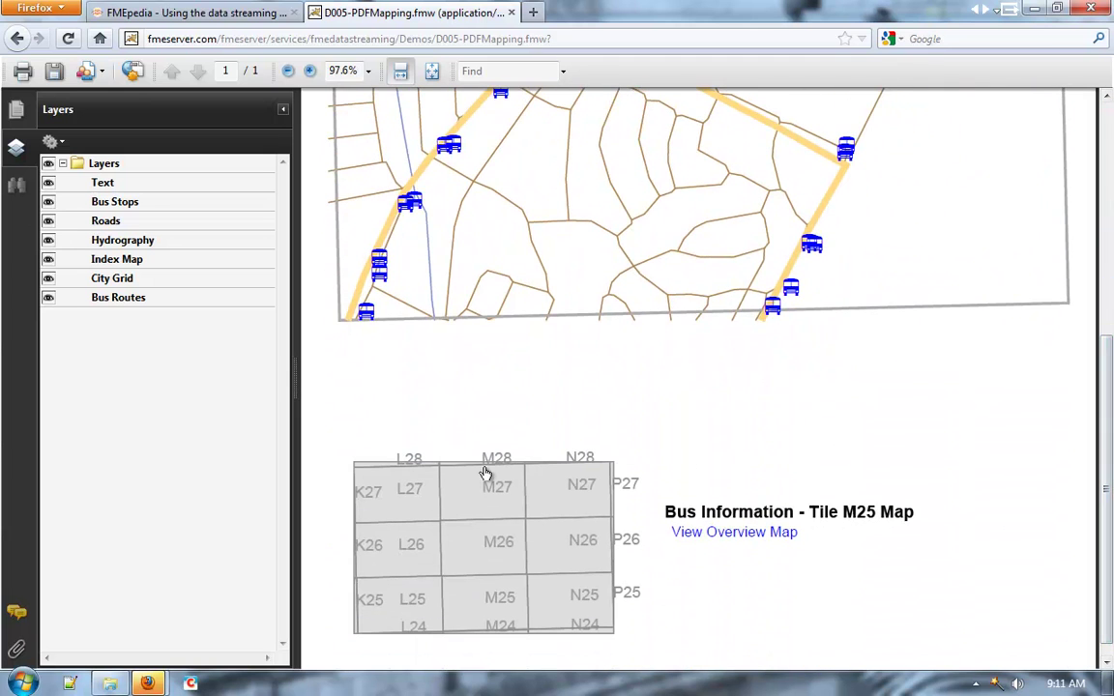
Load the overview map PDF and request the tile L26 map from its index.
left_click(731, 538)
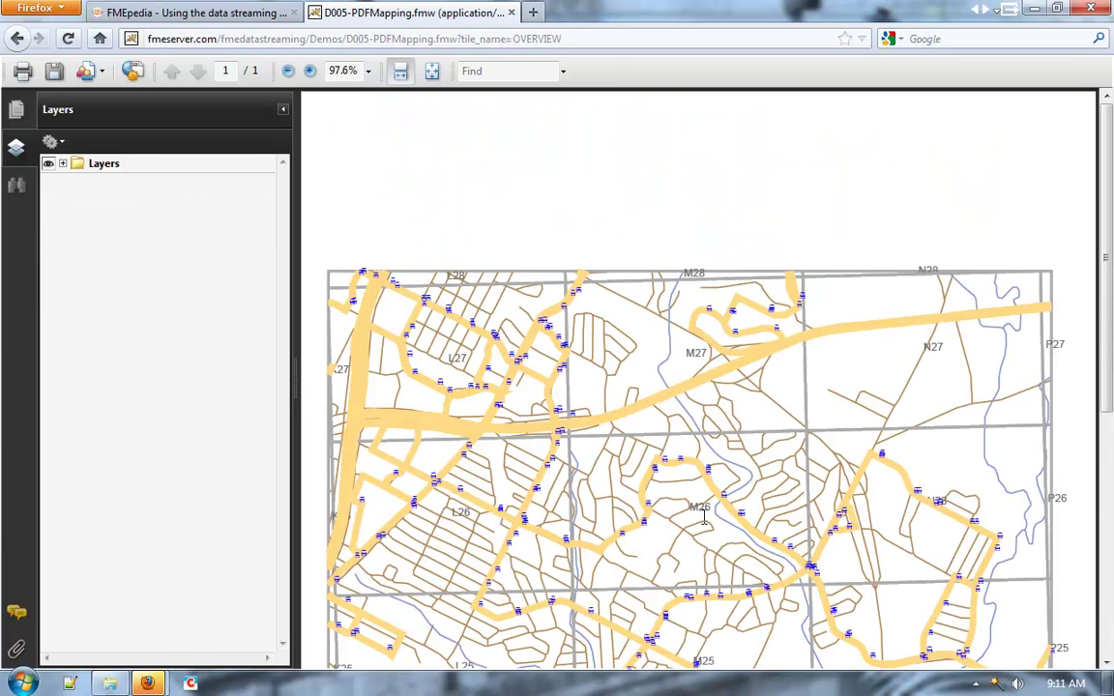
scroll(1049, 391, "down", 5)
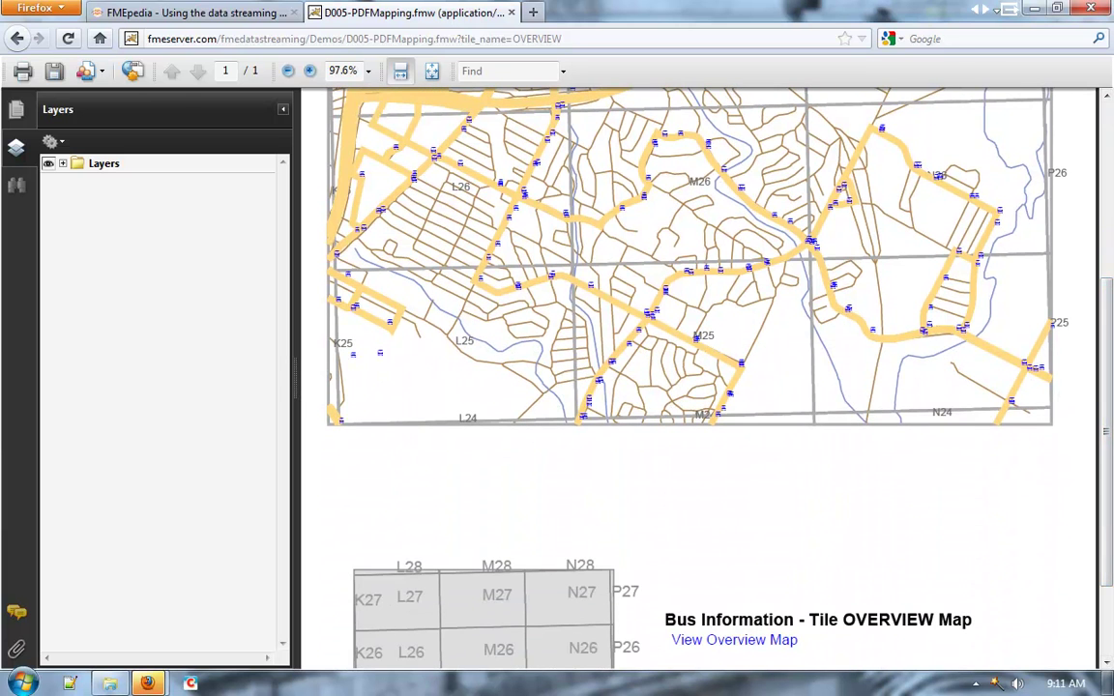
left_click_drag(1107, 375, 1108, 396)
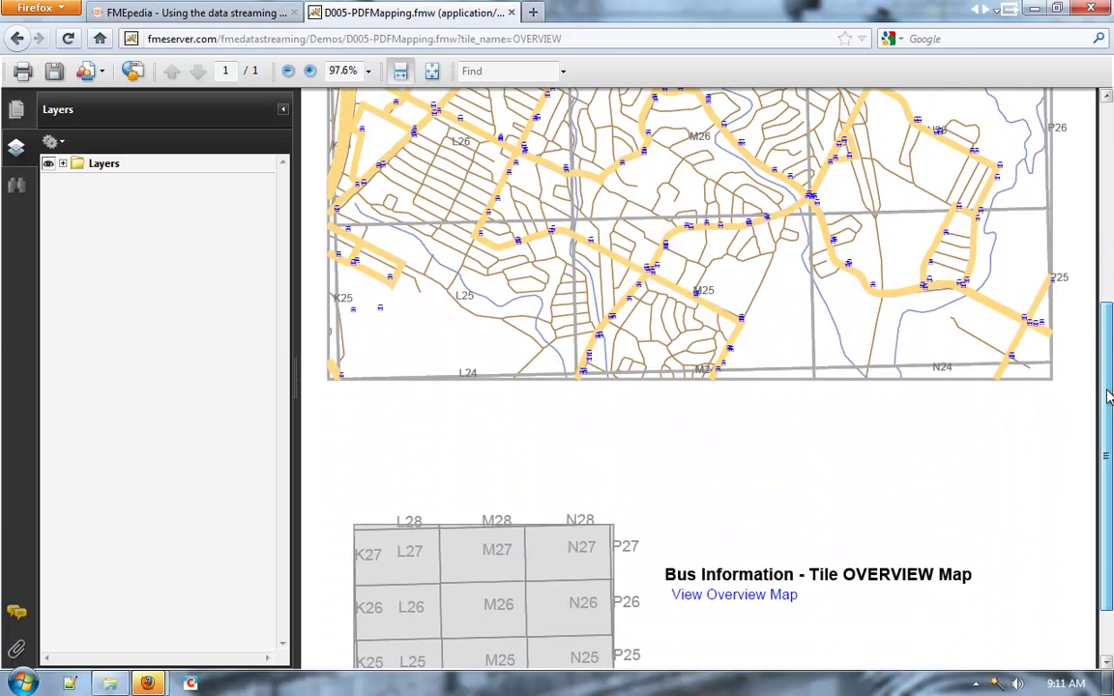
left_click(410, 609)
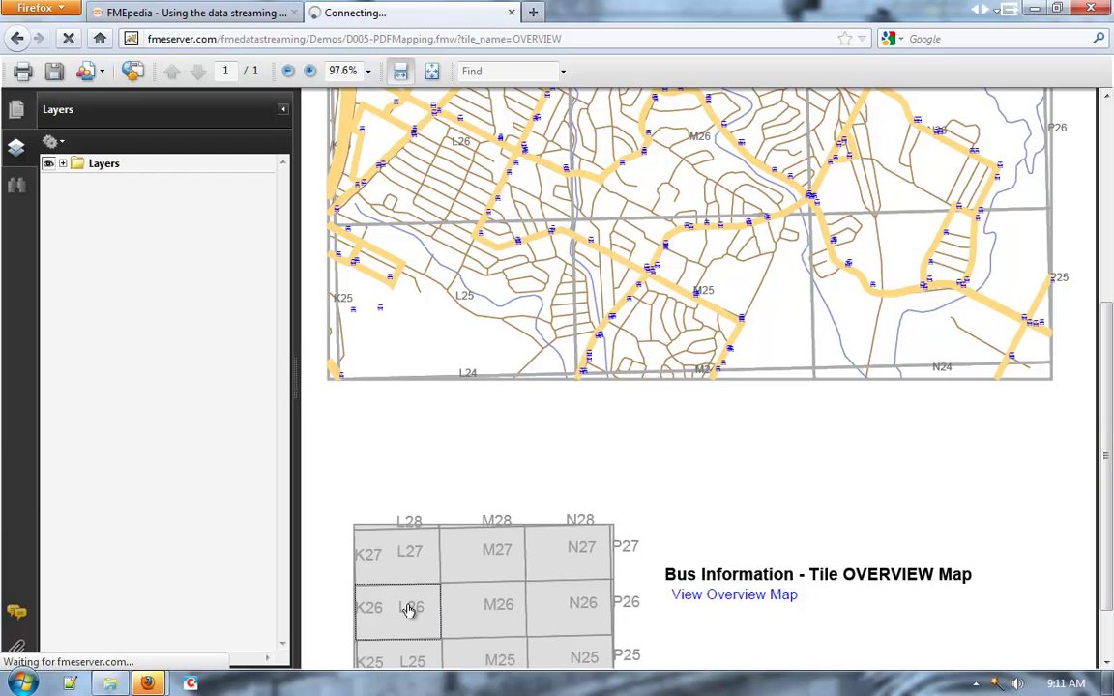